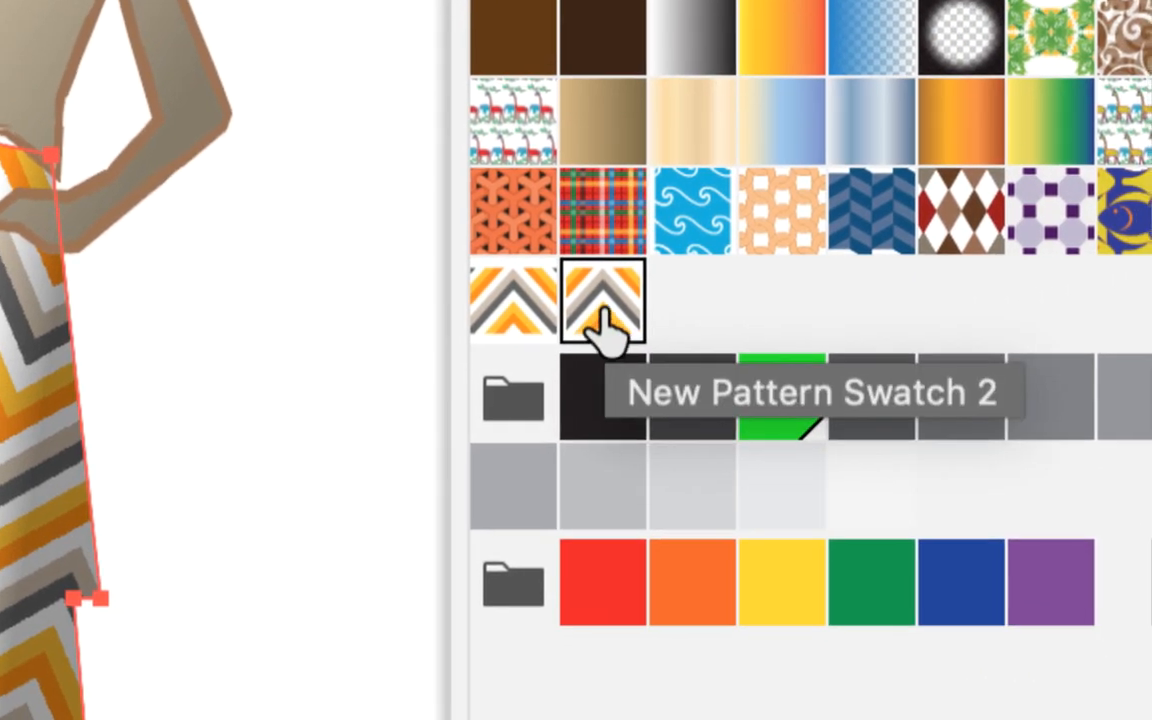
Open New Pattern Swatch 2 in pattern editing mode with its chevron tile unobstructed
{"action": "double_click", "coordinate": [601, 312]}
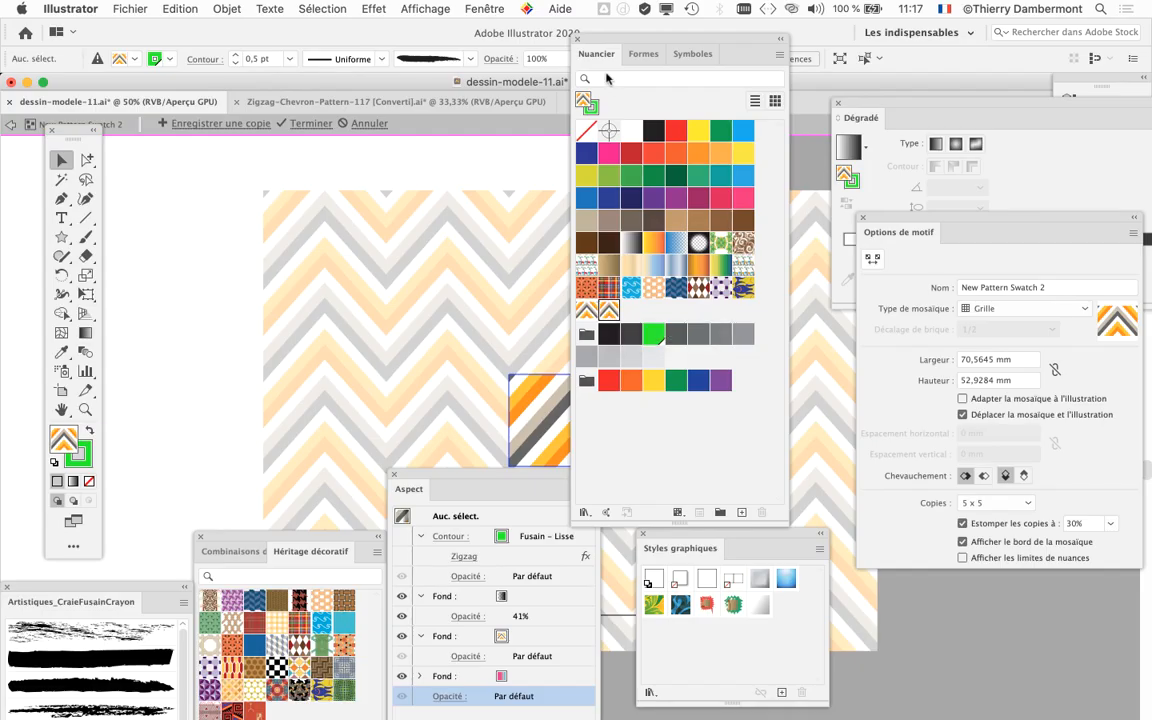
{"action": "left_click_drag", "start_coordinate": [609, 41], "coordinate": [818, 51]}
{"action": "left_click_drag", "start_coordinate": [498, 292], "coordinate": [265, 139]}
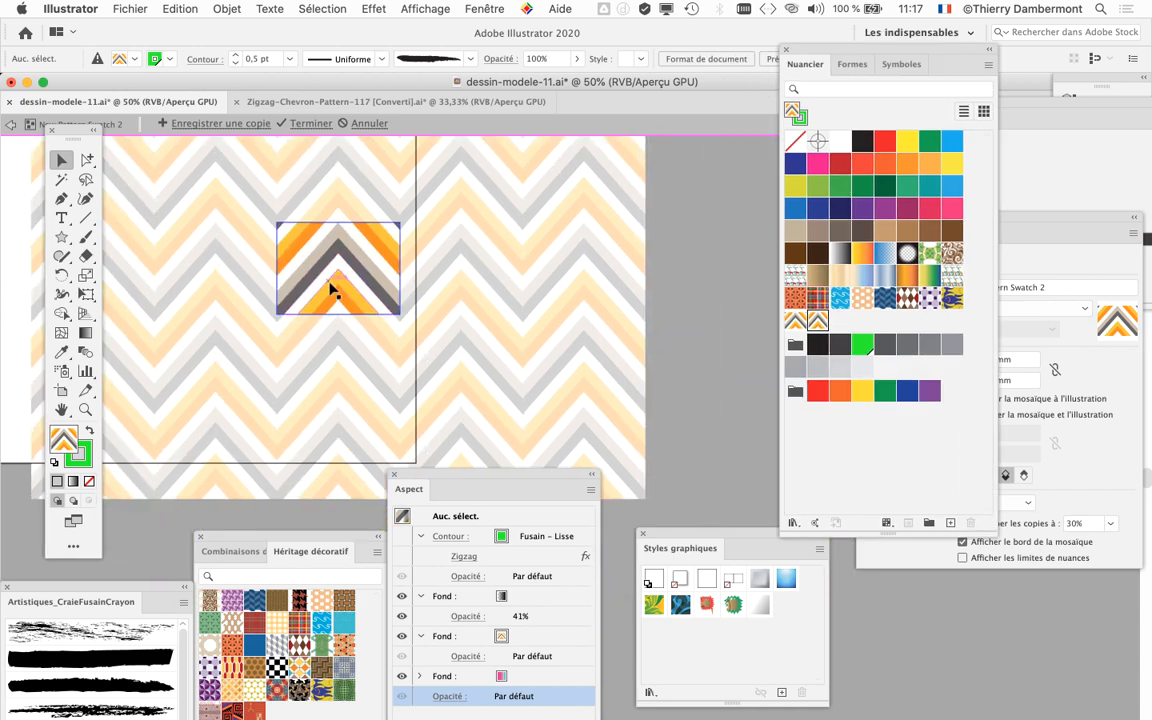
{"action": "scroll", "coordinate": [318, 266], "scroll_direction": "up", "scroll_amount": 3}
{"action": "left_click_drag", "start_coordinate": [331, 266], "coordinate": [372, 306]}
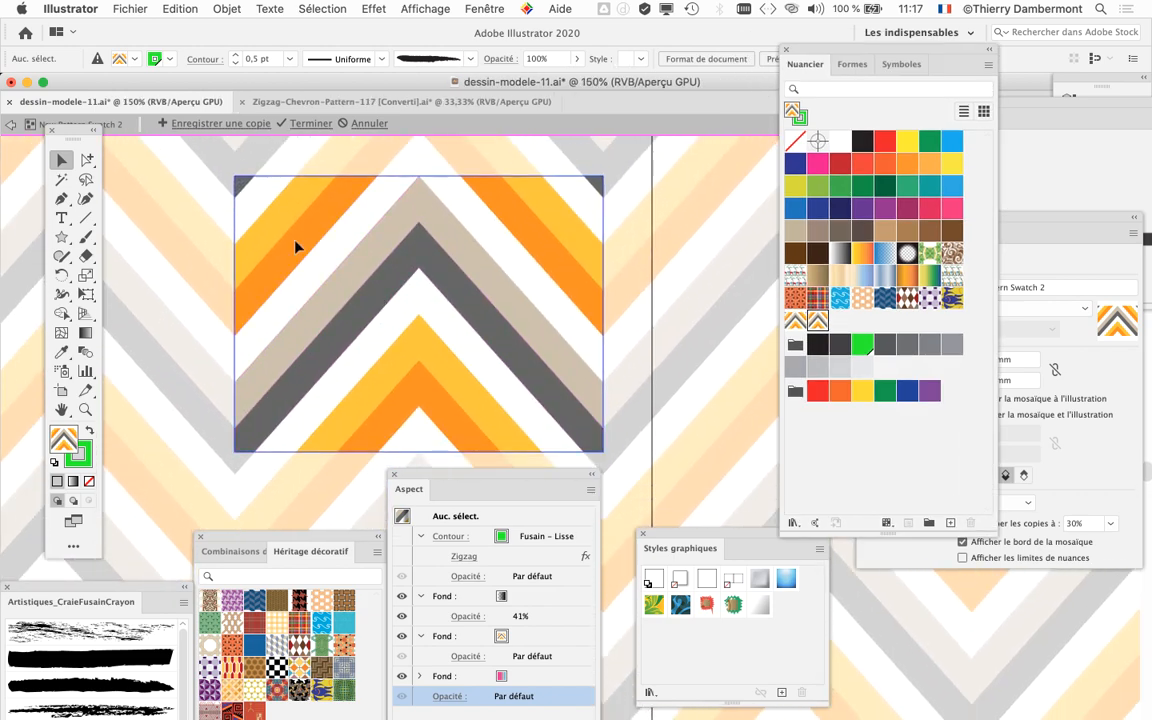
Recolour the two upper dark orange bands and the lower dark orange chevron of the tile with the green swatch
{"action": "left_click", "coordinate": [308, 224]}
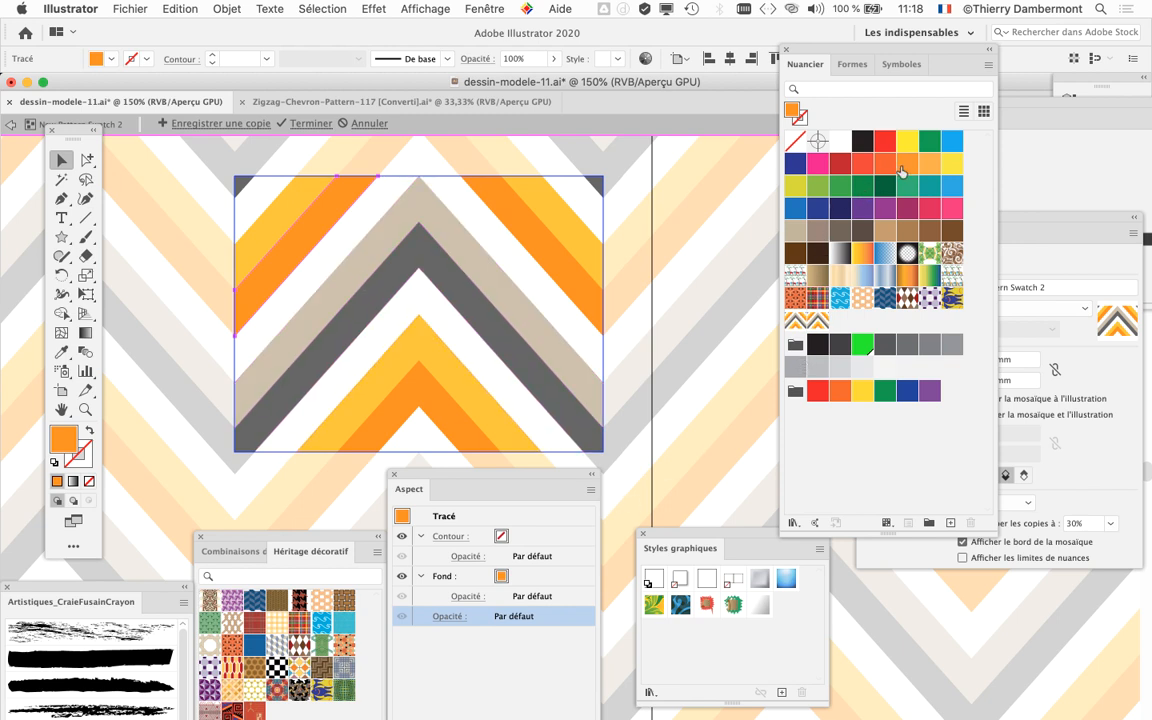
{"action": "left_click", "coordinate": [925, 144]}
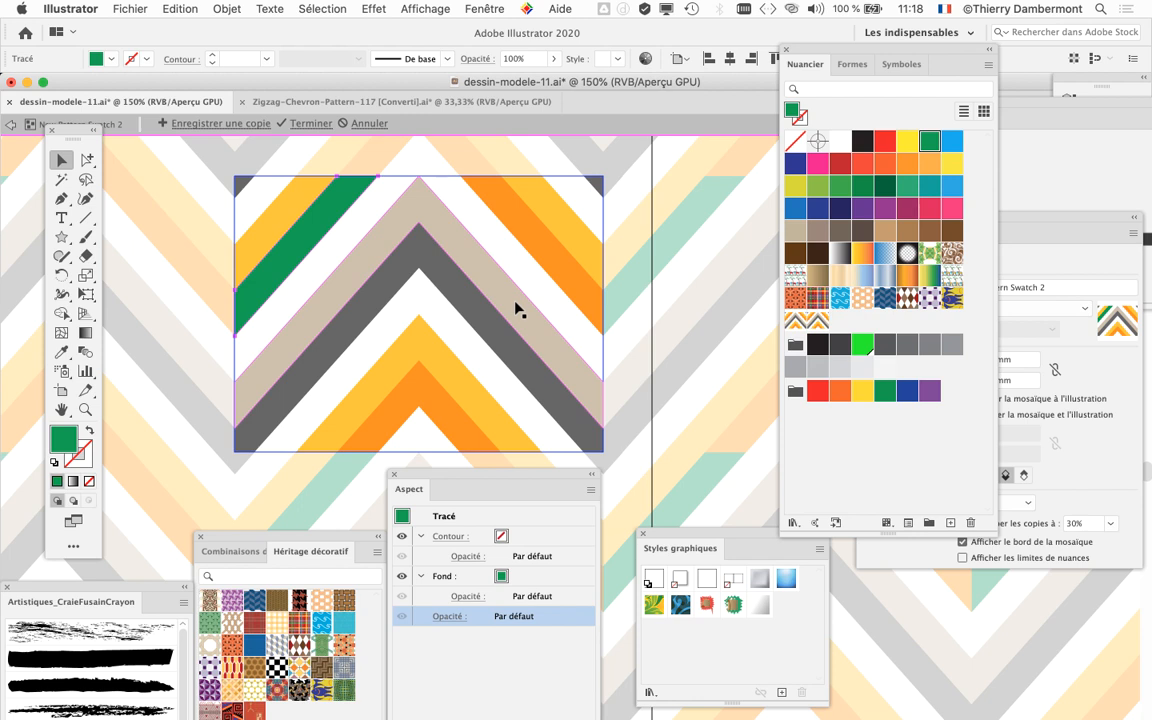
{"action": "left_click", "coordinate": [502, 230]}
{"action": "left_click", "coordinate": [925, 146]}
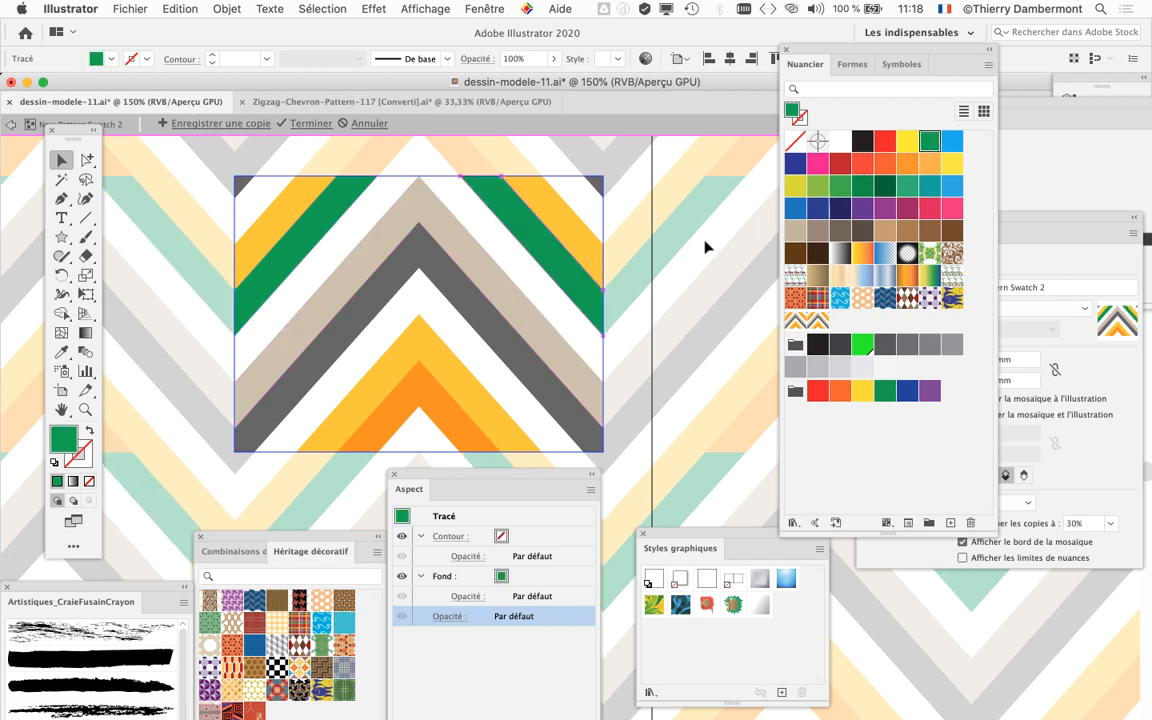
{"action": "left_click", "coordinate": [393, 414]}
{"action": "left_click", "coordinate": [929, 142]}
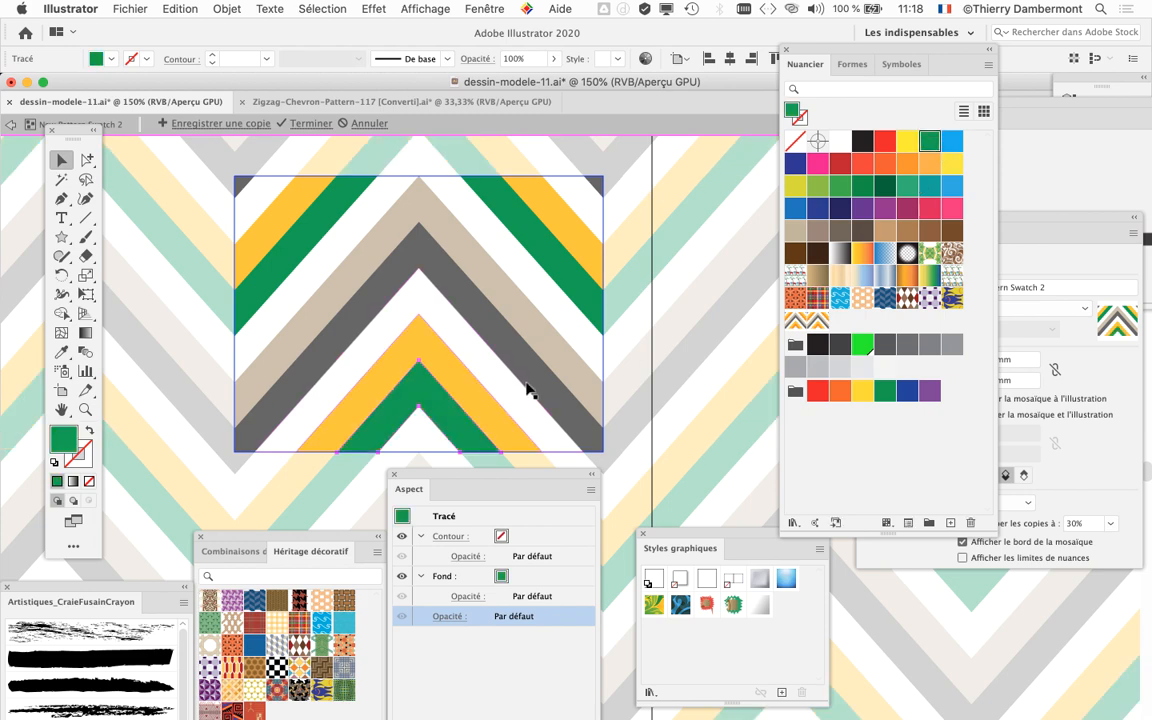
Leave pattern editing mode, keeping the green recolouring of New Pattern Swatch 2
{"action": "scroll", "coordinate": [518, 368], "scroll_direction": "down", "scroll_amount": 1}
{"action": "scroll", "coordinate": [520, 369], "scroll_direction": "down", "scroll_amount": 1}
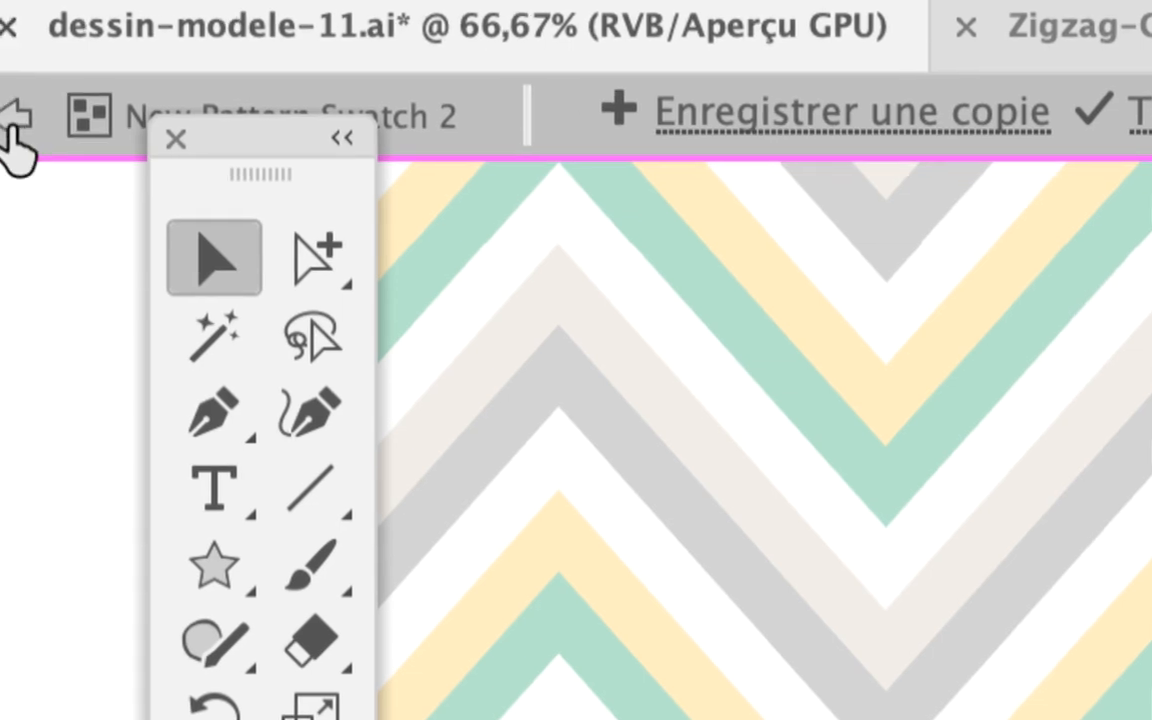
{"action": "left_click", "coordinate": [11, 126]}
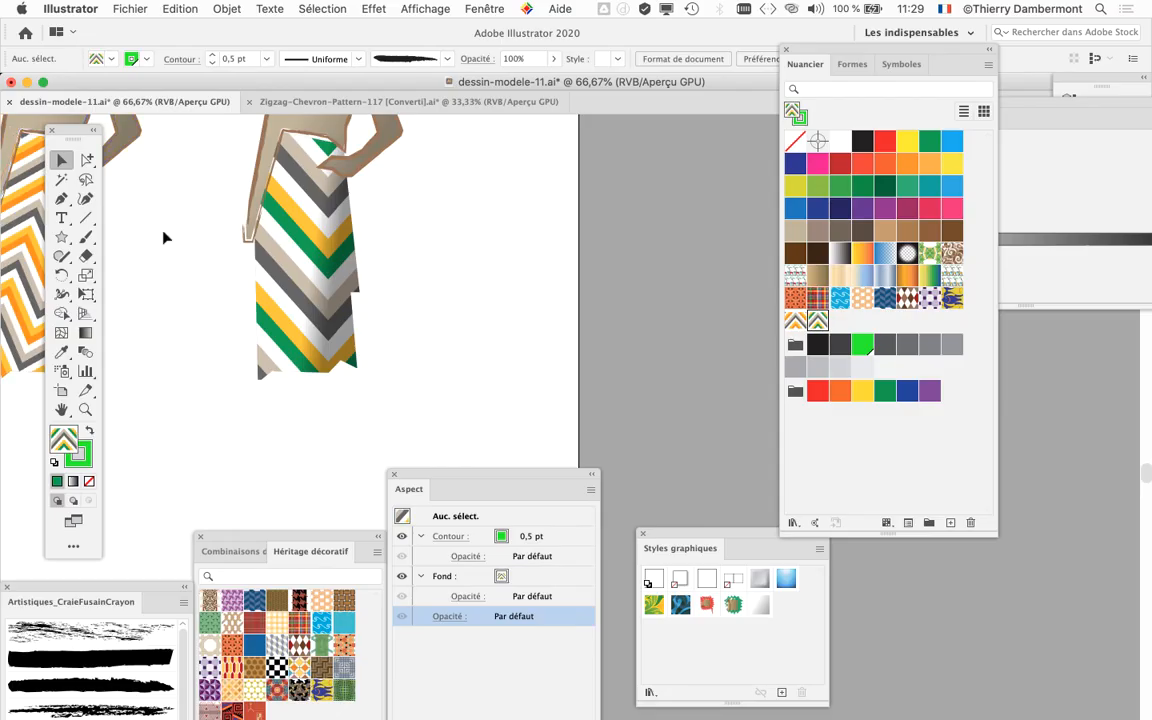
Duplicate the whole figure wearing the green chevron skirt and place the copy to its right
{"action": "left_click_drag", "start_coordinate": [468, 290], "coordinate": [637, 321]}
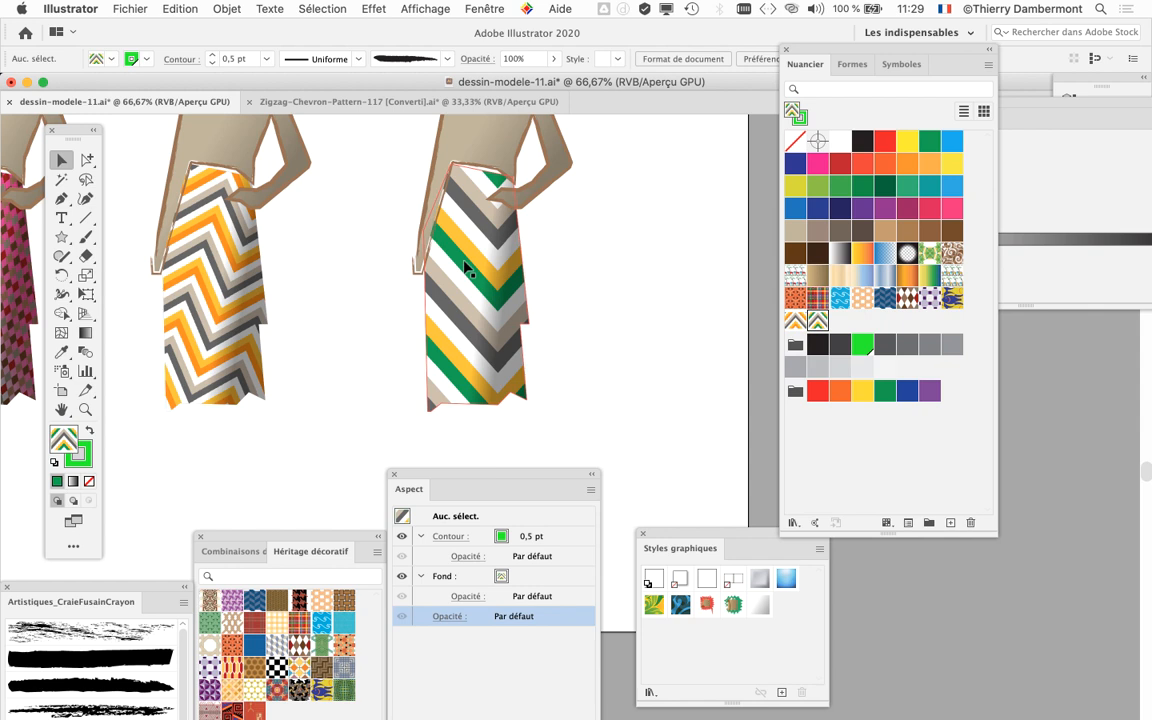
{"action": "scroll", "coordinate": [499, 296], "scroll_direction": "down", "scroll_amount": 1}
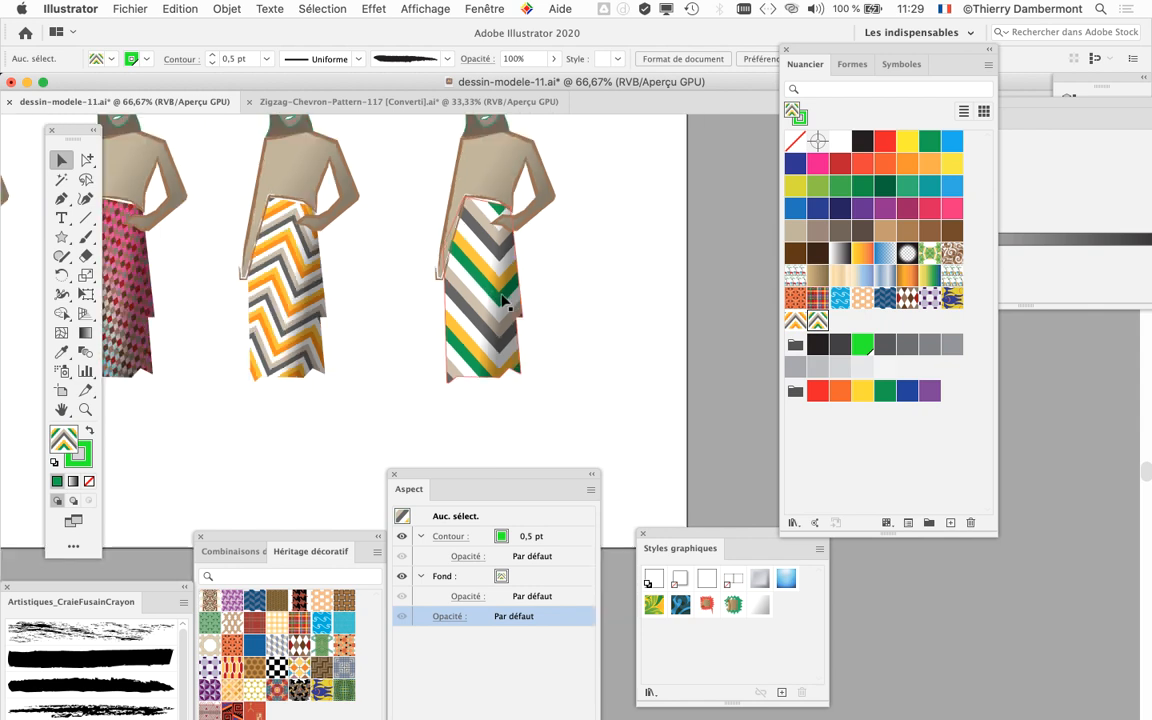
{"action": "left_click_drag", "start_coordinate": [440, 237], "coordinate": [266, 276]}
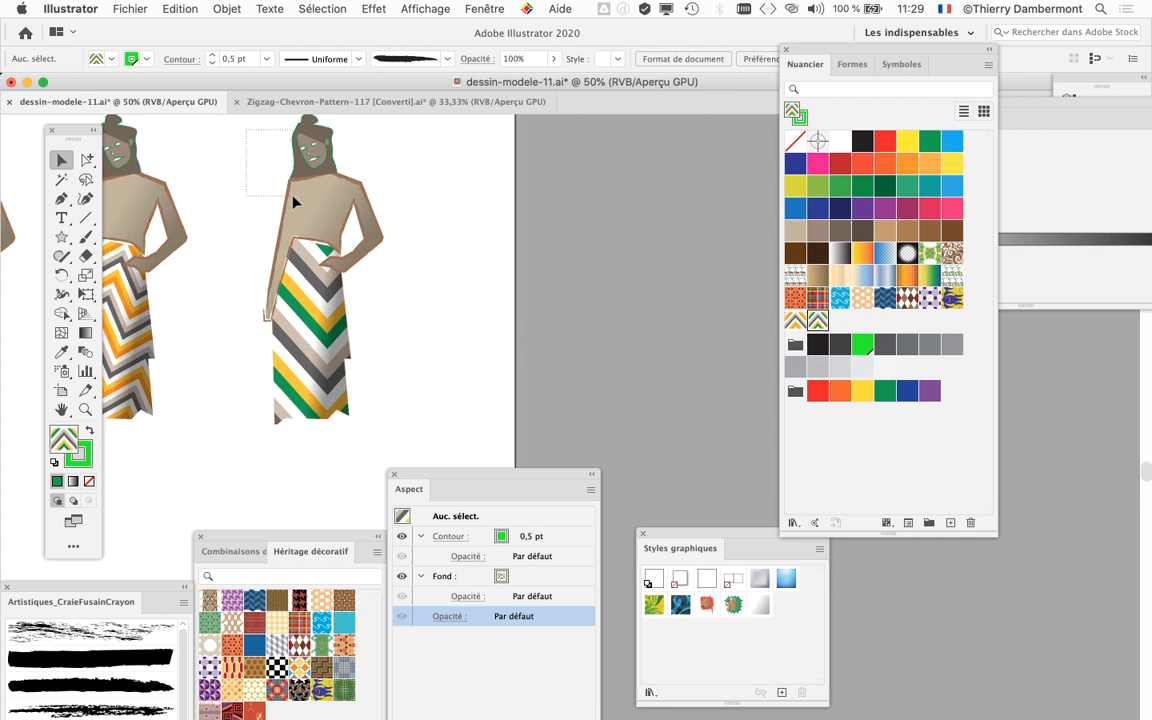
{"action": "left_click_drag", "start_coordinate": [285, 231], "coordinate": [516, 291]}
Widen the artboard to the right so it fully contains the copied figure, and deselect the artwork
{"action": "left_click", "coordinate": [61, 390]}
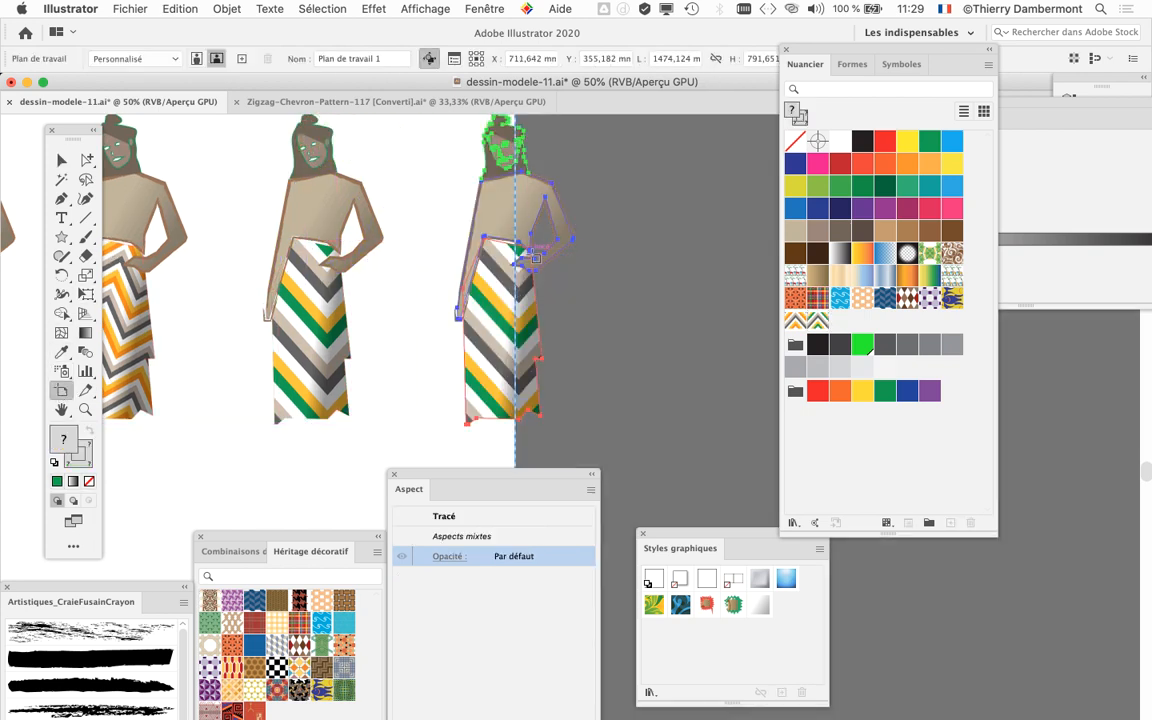
{"action": "left_click_drag", "start_coordinate": [516, 268], "coordinate": [706, 270]}
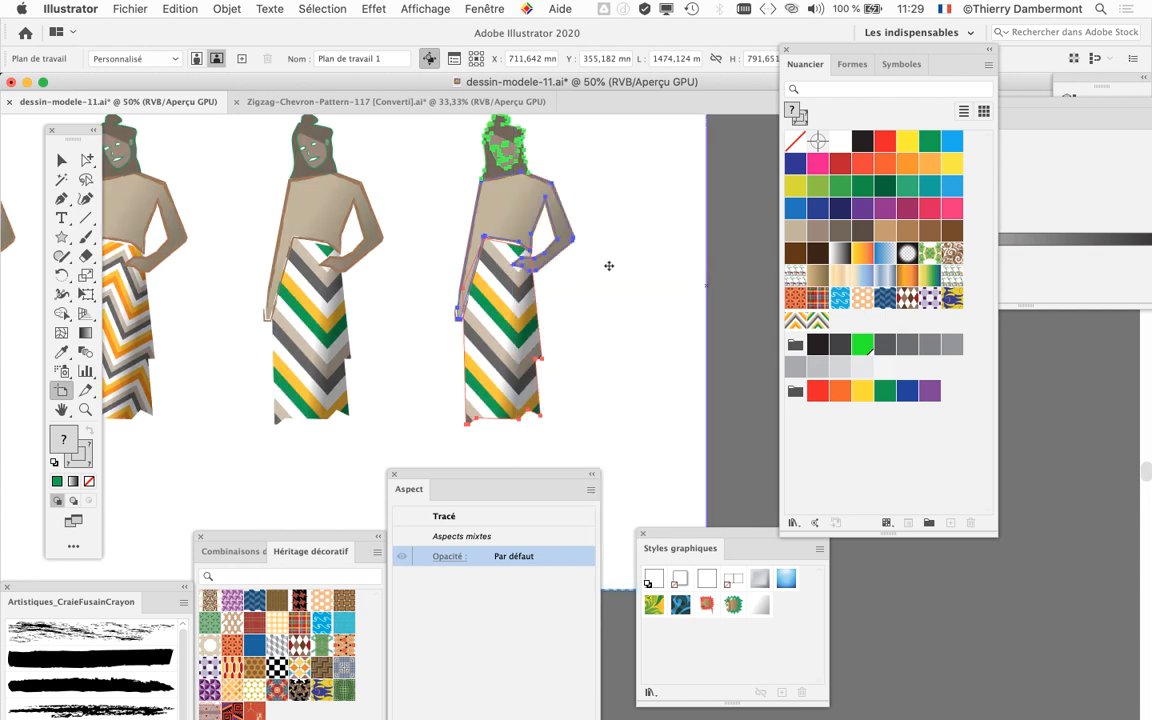
{"action": "left_click", "coordinate": [62, 160]}
{"action": "left_click", "coordinate": [724, 335]}
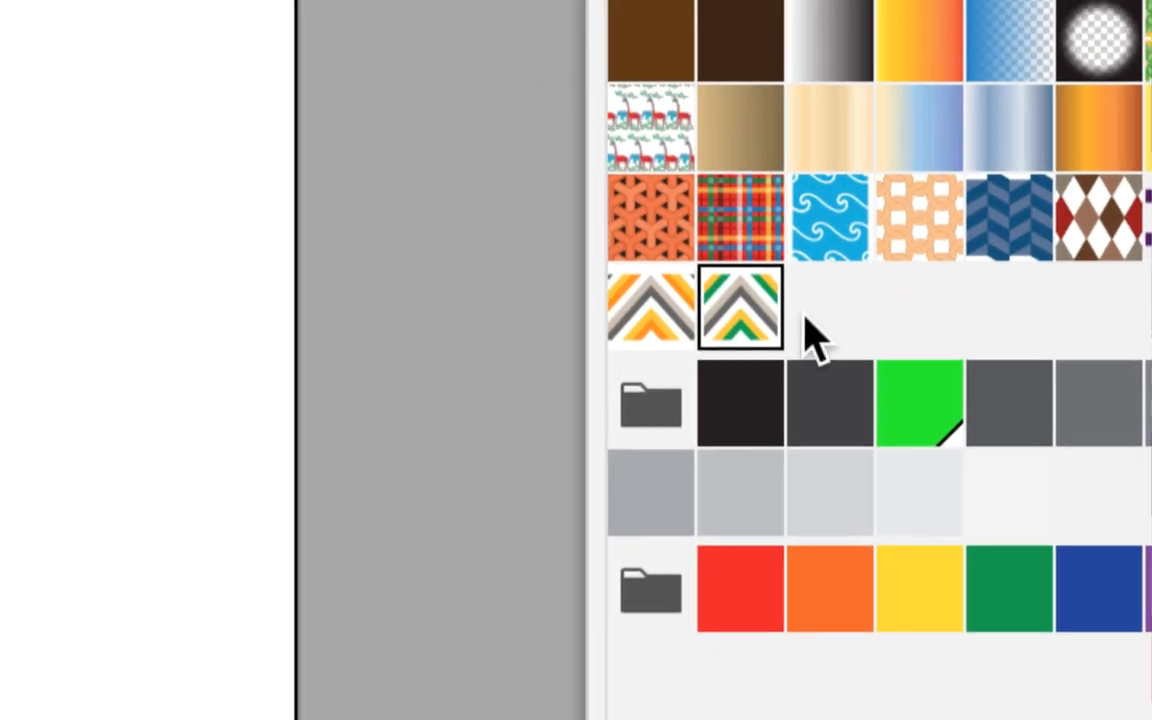
Duplicate the green chevron pattern swatch and apply the copy to the new figure's skirt
{"action": "left_click_drag", "start_coordinate": [788, 318], "coordinate": [886, 480]}
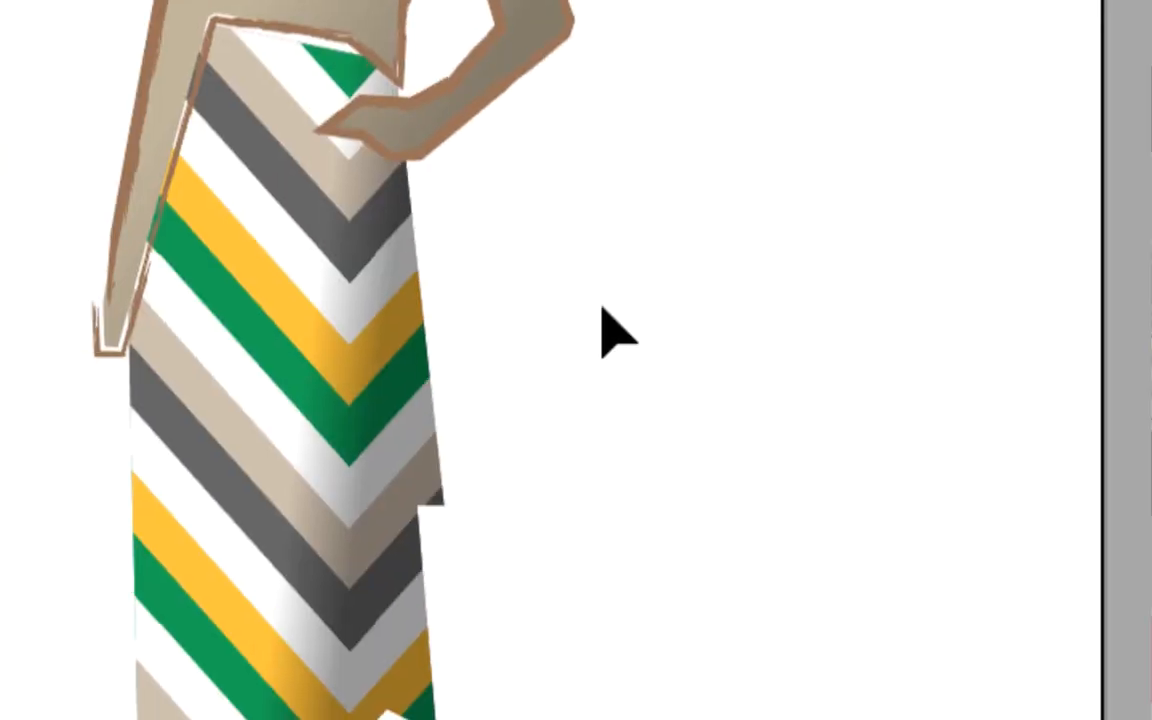
{"action": "left_click", "coordinate": [548, 313]}
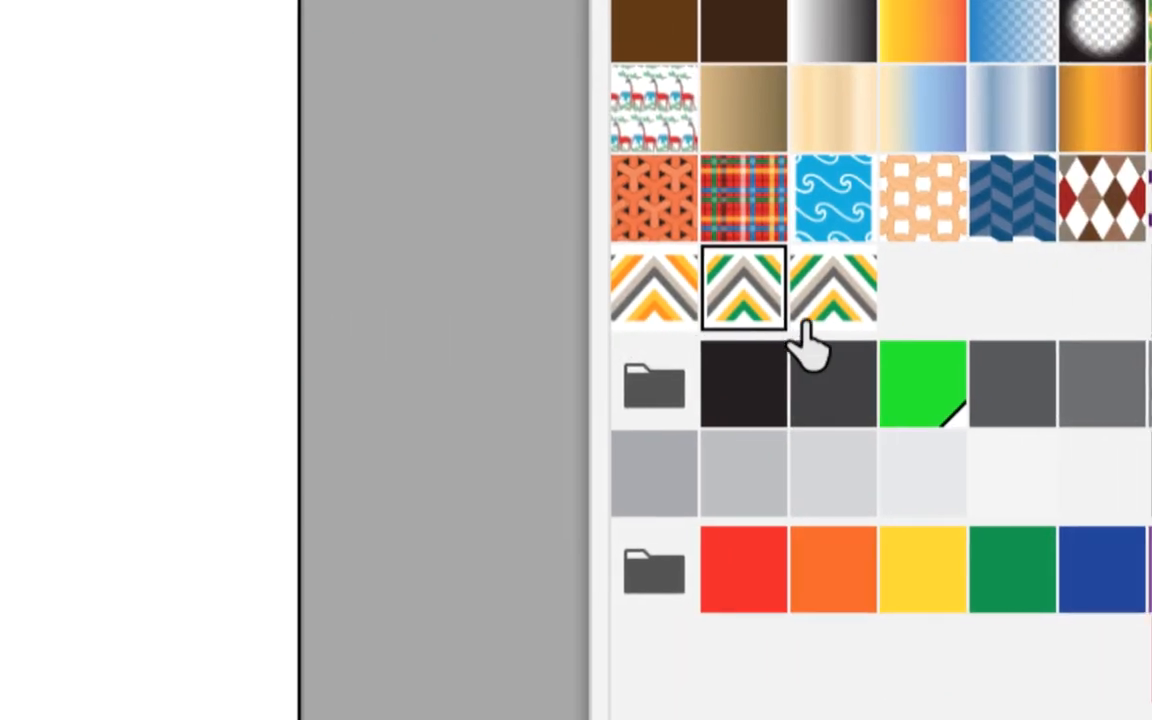
{"action": "left_click", "coordinate": [813, 314]}
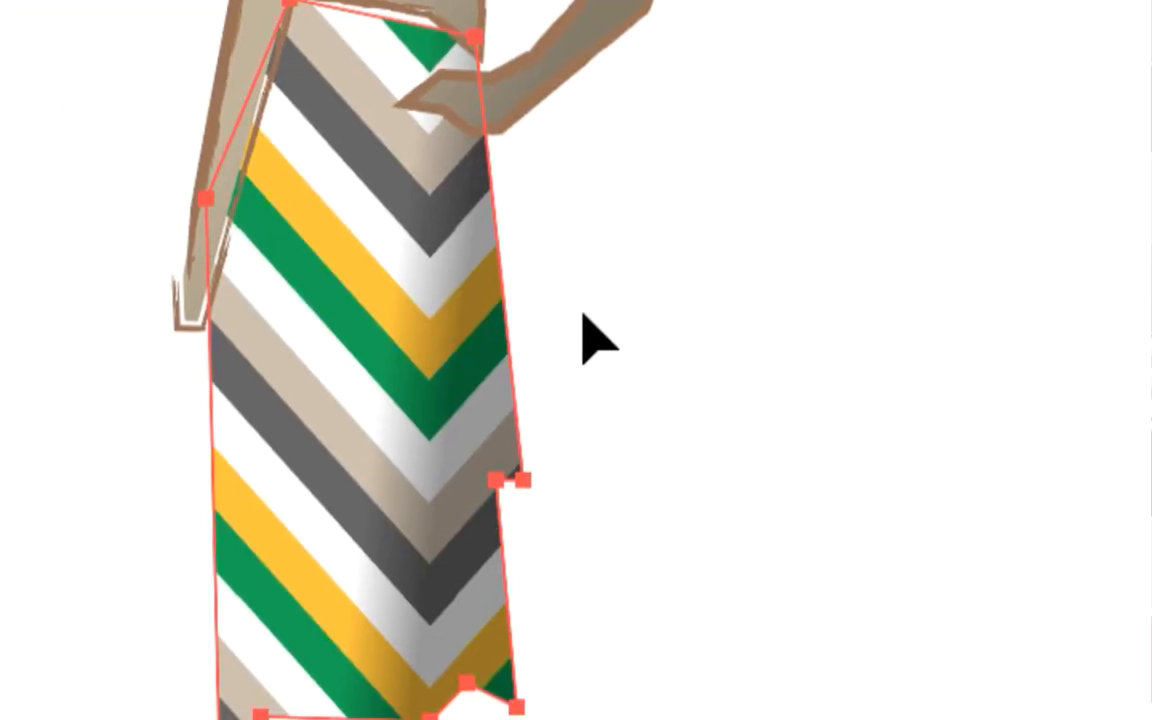
{"action": "left_click", "coordinate": [583, 312]}
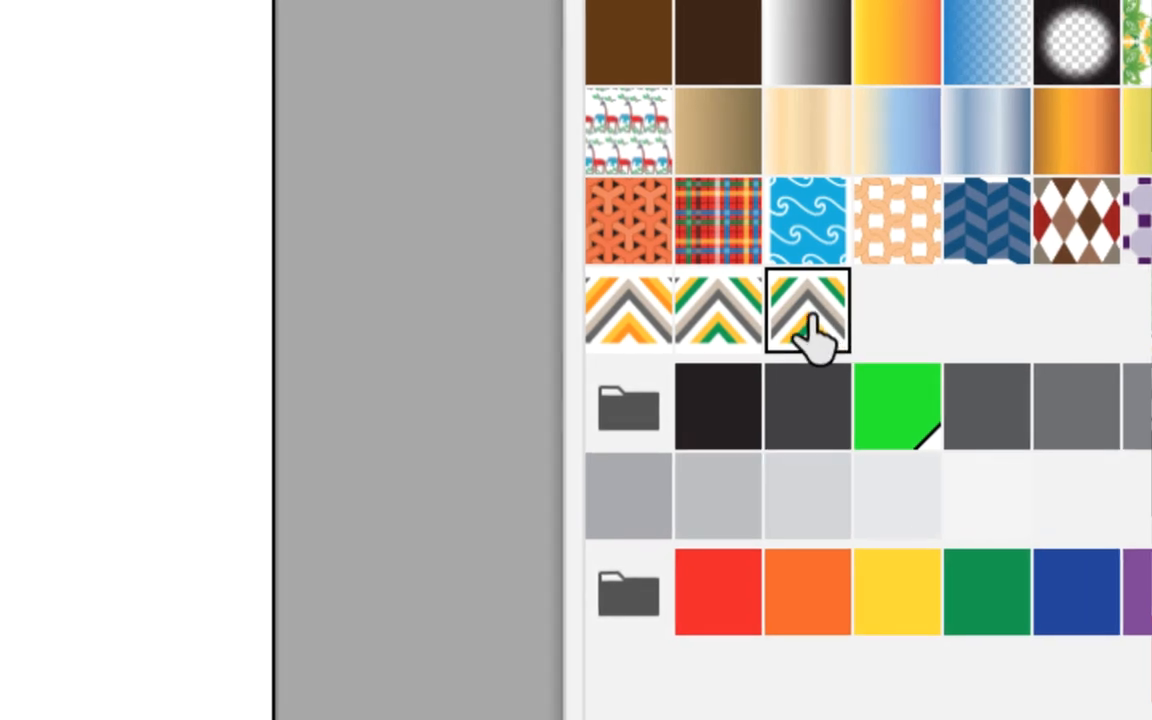
Open New Pattern Swatch 3 in pattern editing mode, focused on its chevron tile
{"action": "double_click", "coordinate": [815, 316]}
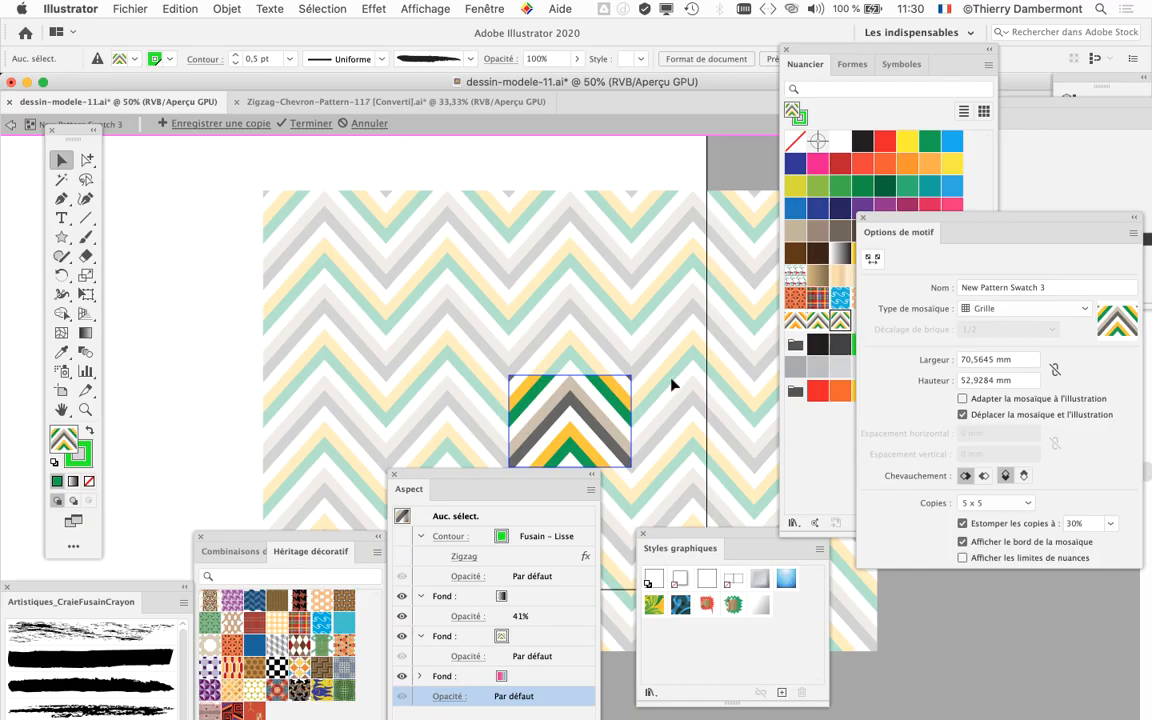
{"action": "scroll", "coordinate": [597, 411], "scroll_direction": "up", "scroll_amount": 3}
{"action": "left_click_drag", "start_coordinate": [404, 357], "coordinate": [297, 214]}
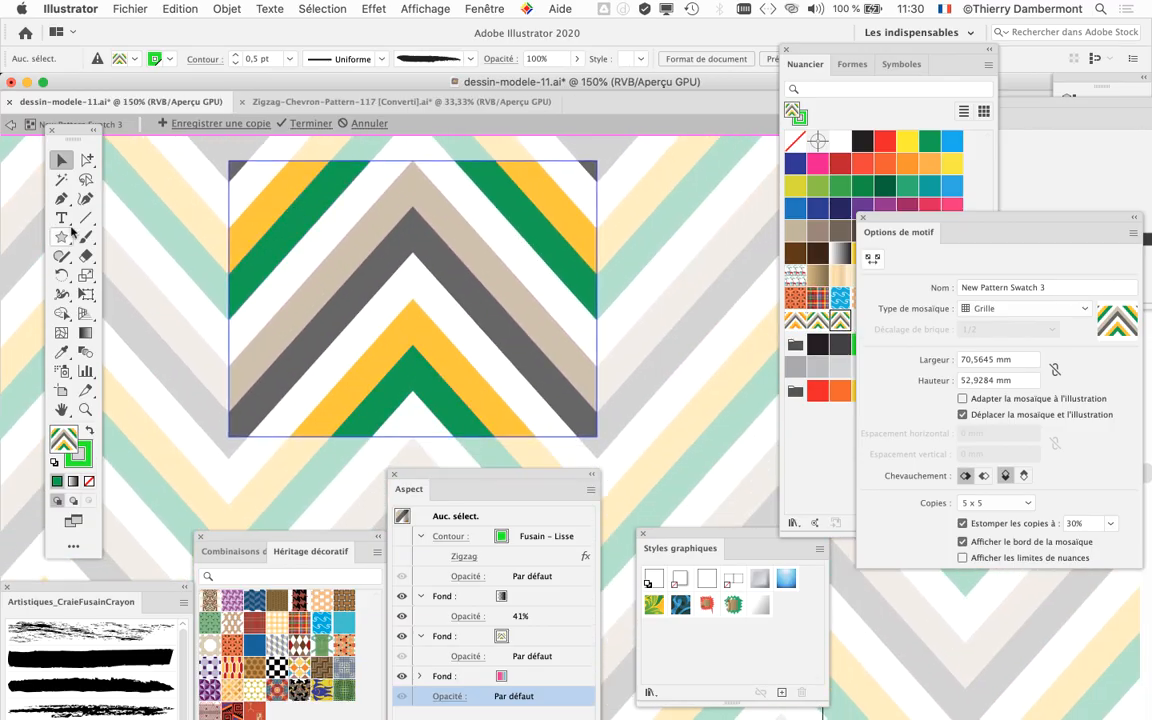
Draw a small five-pointed star over the upper-left bands of the pattern tile and fill it with pink
{"action": "left_click", "coordinate": [62, 236]}
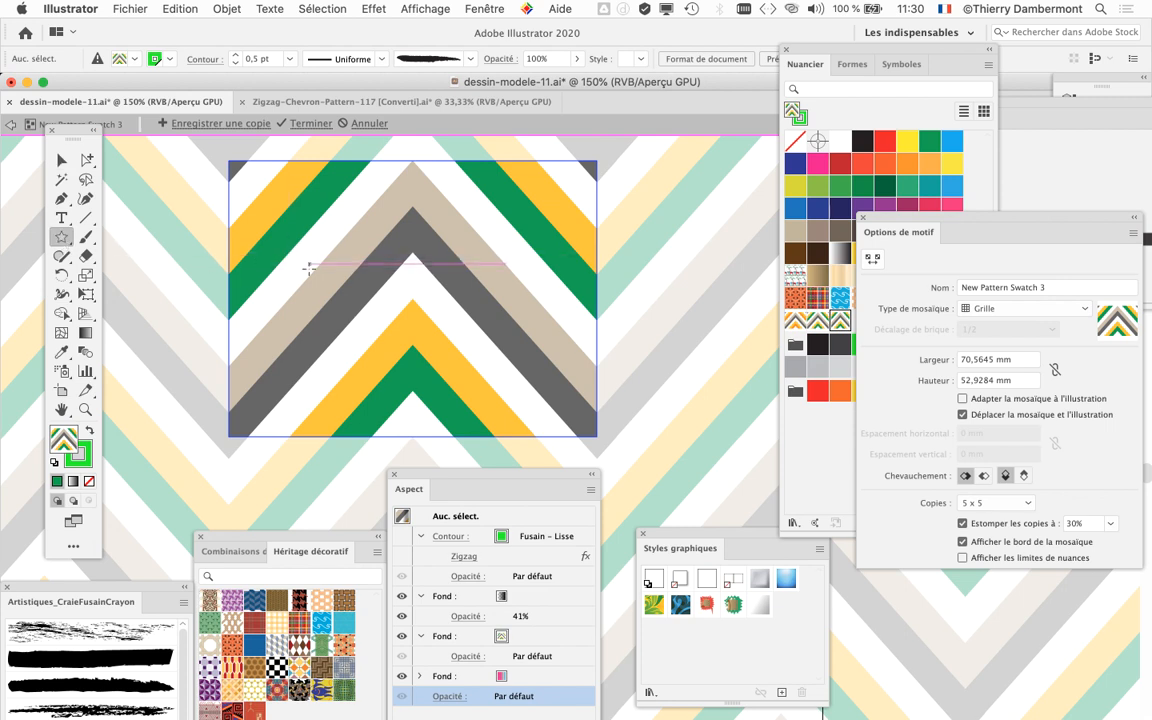
{"action": "mouse_move", "coordinate": [324, 257]}
{"action": "left_mouse_down"}
{"action": "mouse_move", "coordinate": [345, 252]}
{"action": "mouse_move", "coordinate": [361, 284]}
{"action": "left_mouse_up"}
{"action": "left_click", "coordinate": [820, 165]}
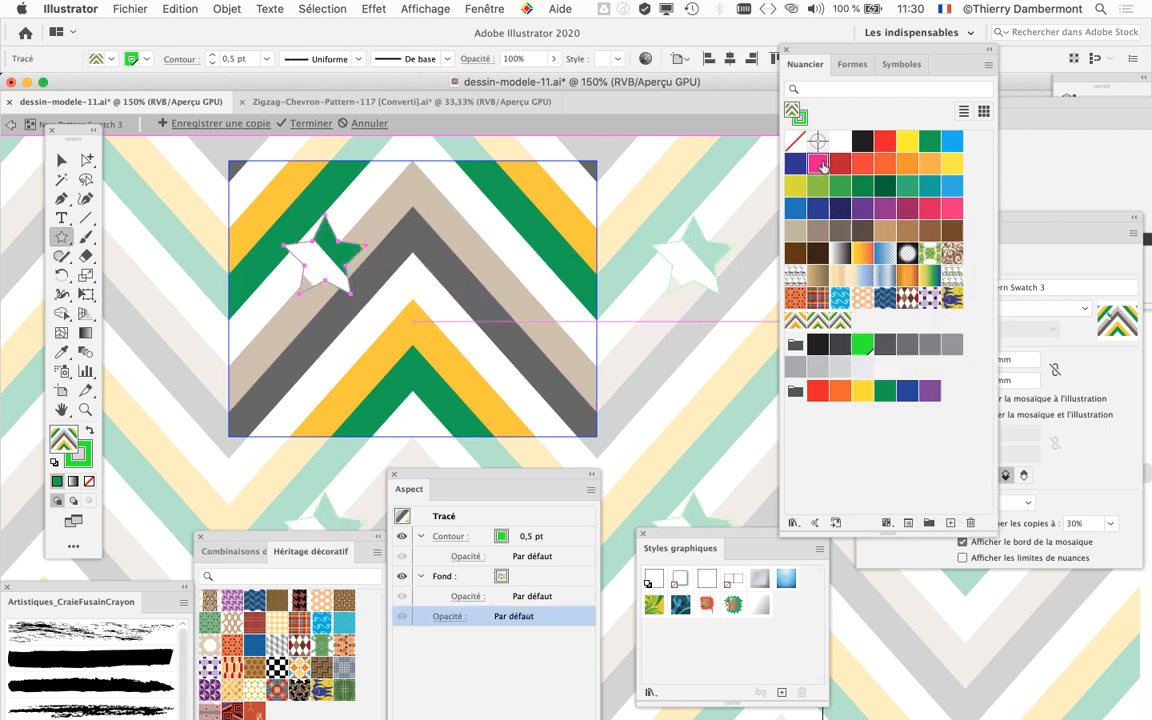
{"action": "left_click", "coordinate": [820, 165]}
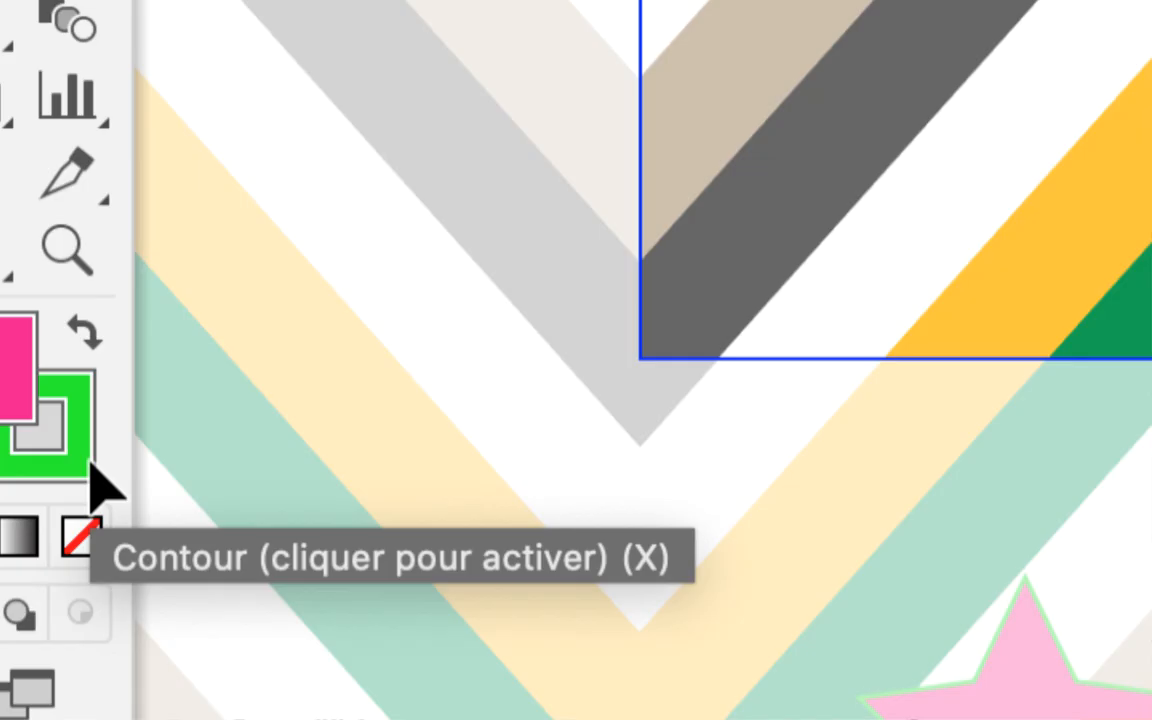
Give the star a white (Blanc) stroke with a 4 pt weight, aligned to the outside
{"action": "left_click", "coordinate": [91, 461]}
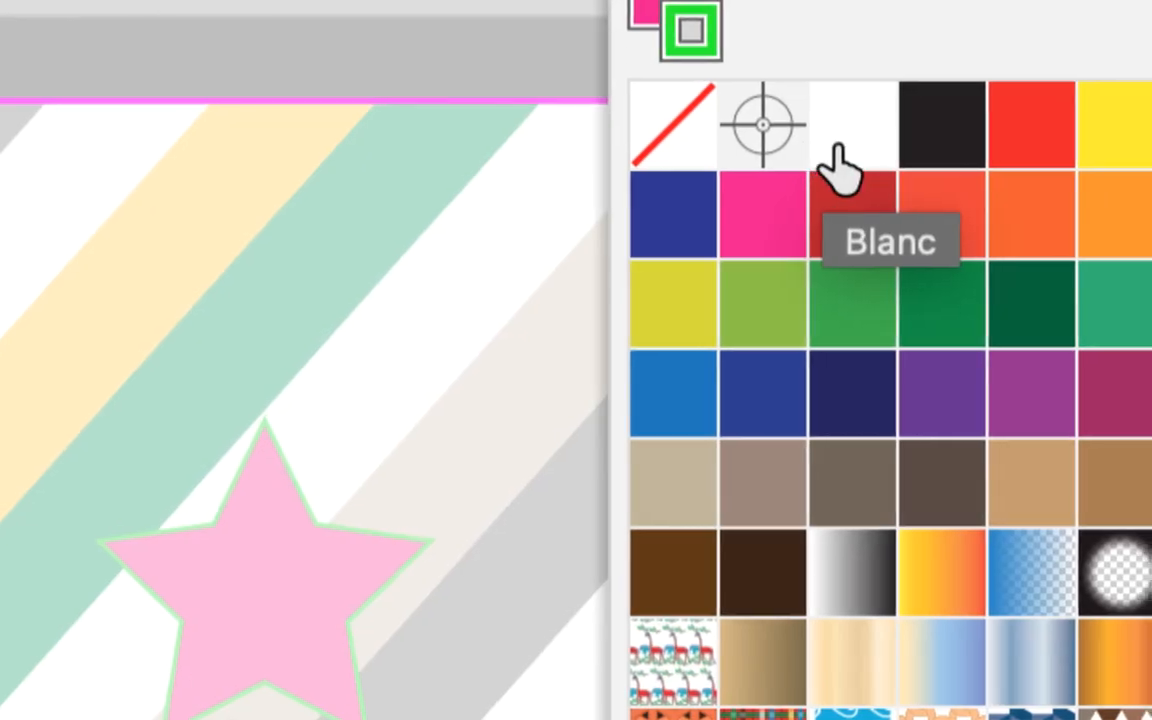
{"action": "left_click", "coordinate": [837, 149]}
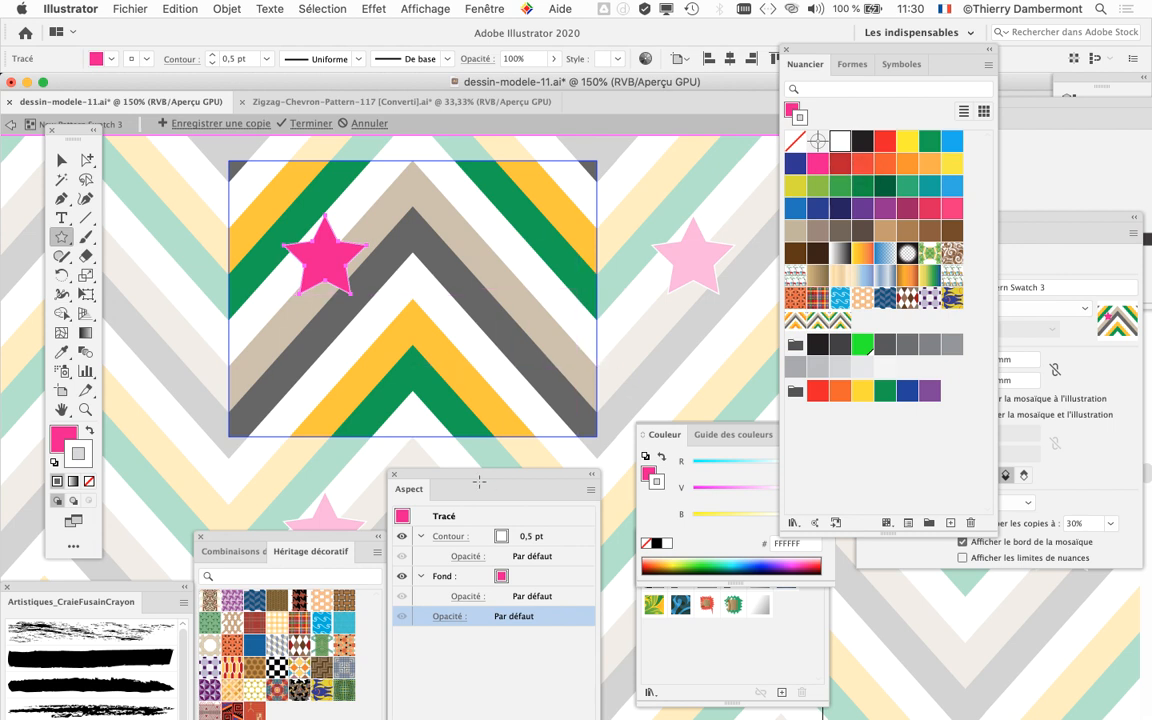
{"action": "left_click_drag", "start_coordinate": [444, 476], "coordinate": [467, 181]}
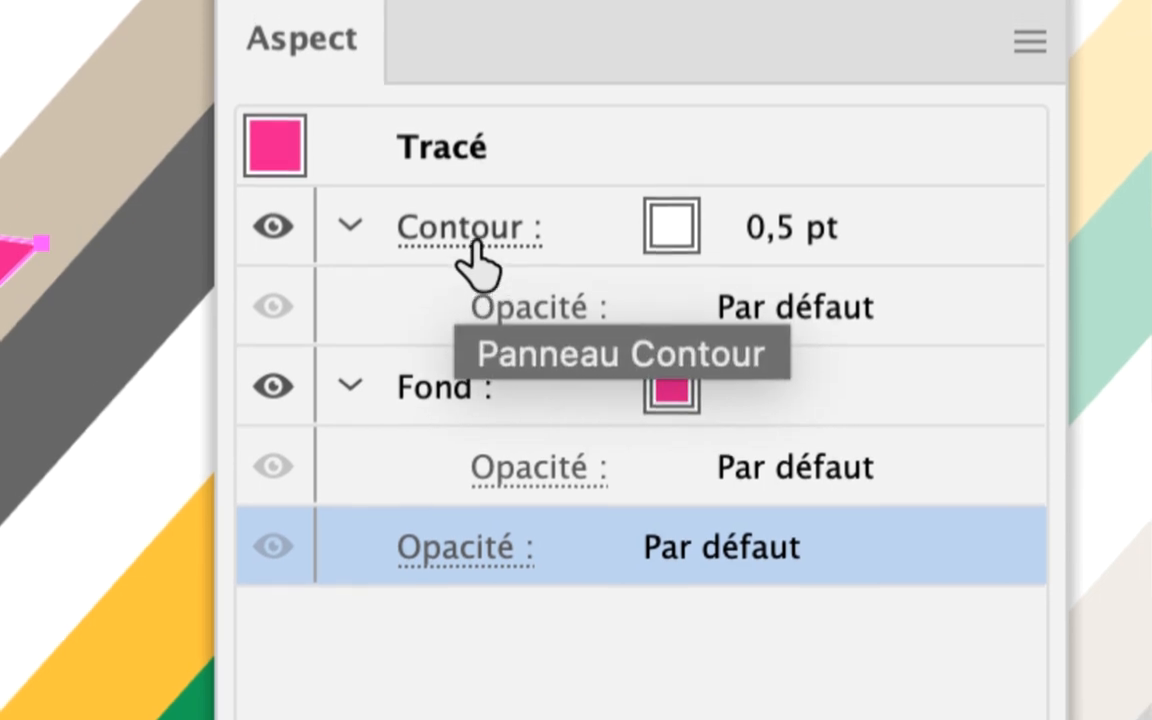
{"action": "left_click", "coordinate": [470, 250]}
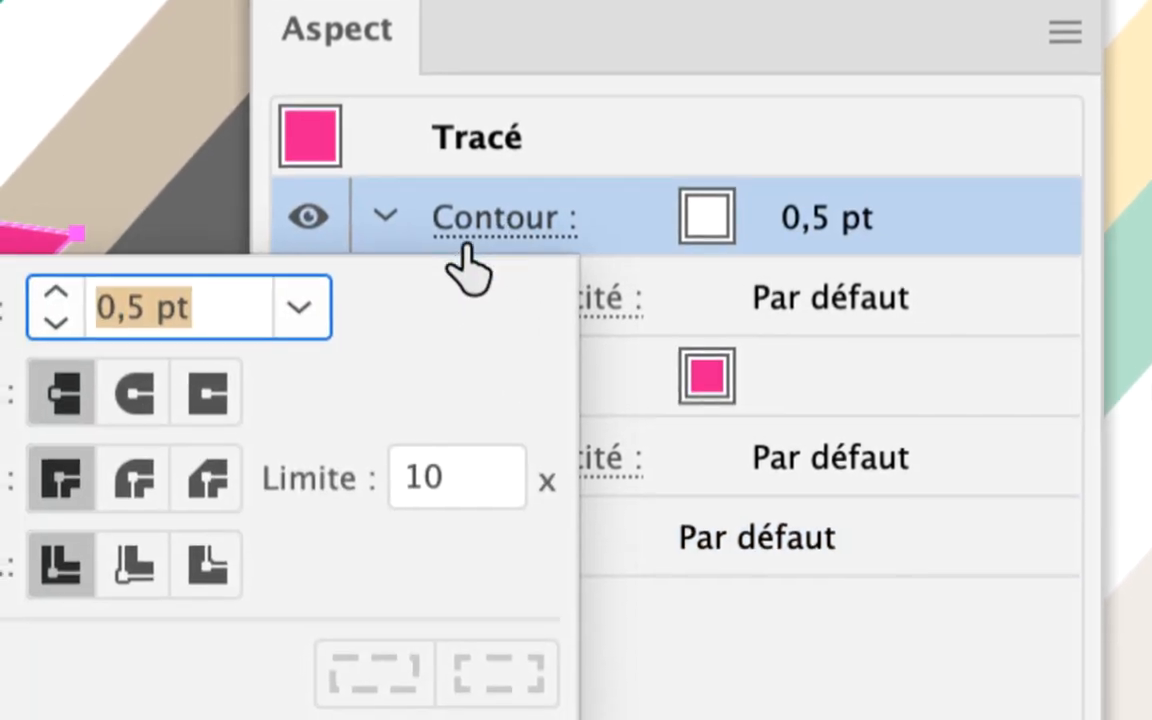
{"action": "left_click", "coordinate": [388, 259]}
{"action": "left_click", "coordinate": [388, 259]}
{"action": "left_click", "coordinate": [388, 259]}
{"action": "left_click", "coordinate": [388, 259]}
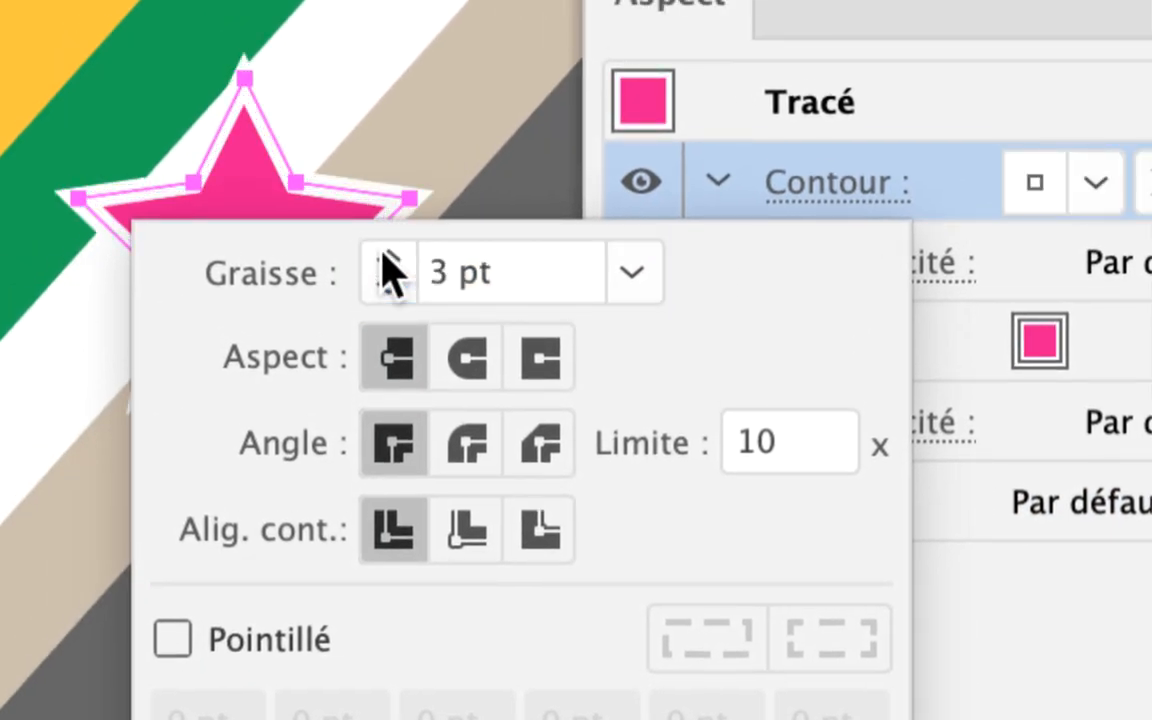
{"action": "left_click", "coordinate": [388, 259]}
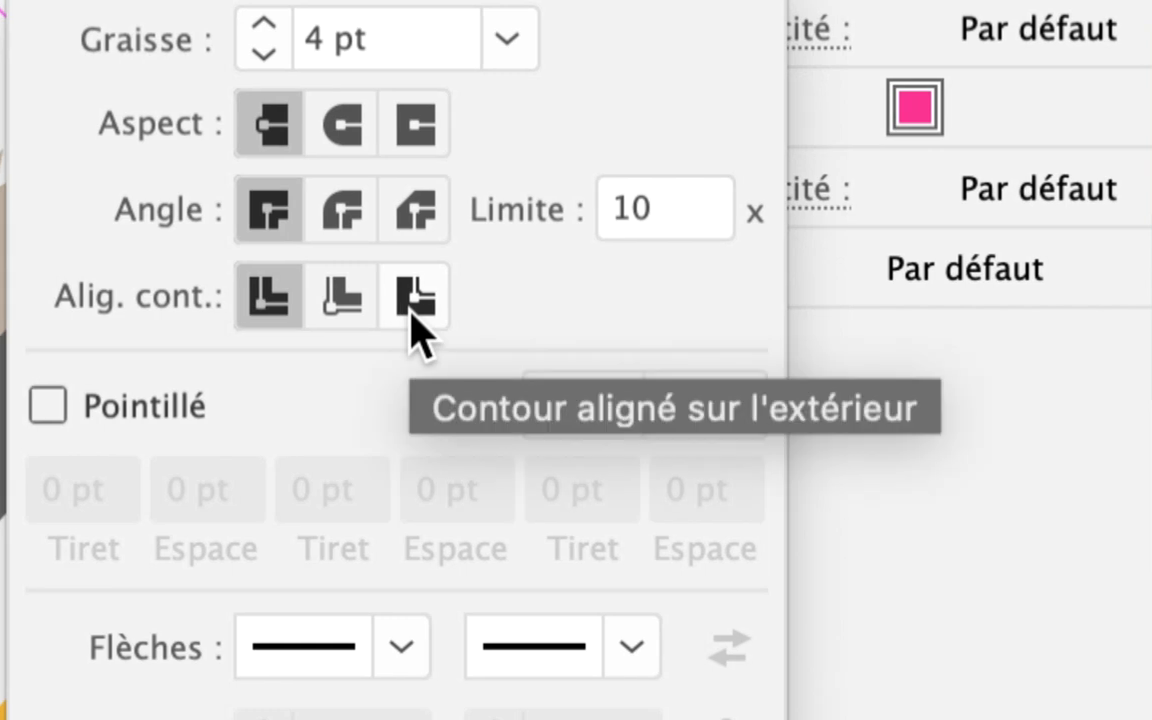
{"action": "left_click", "coordinate": [430, 325]}
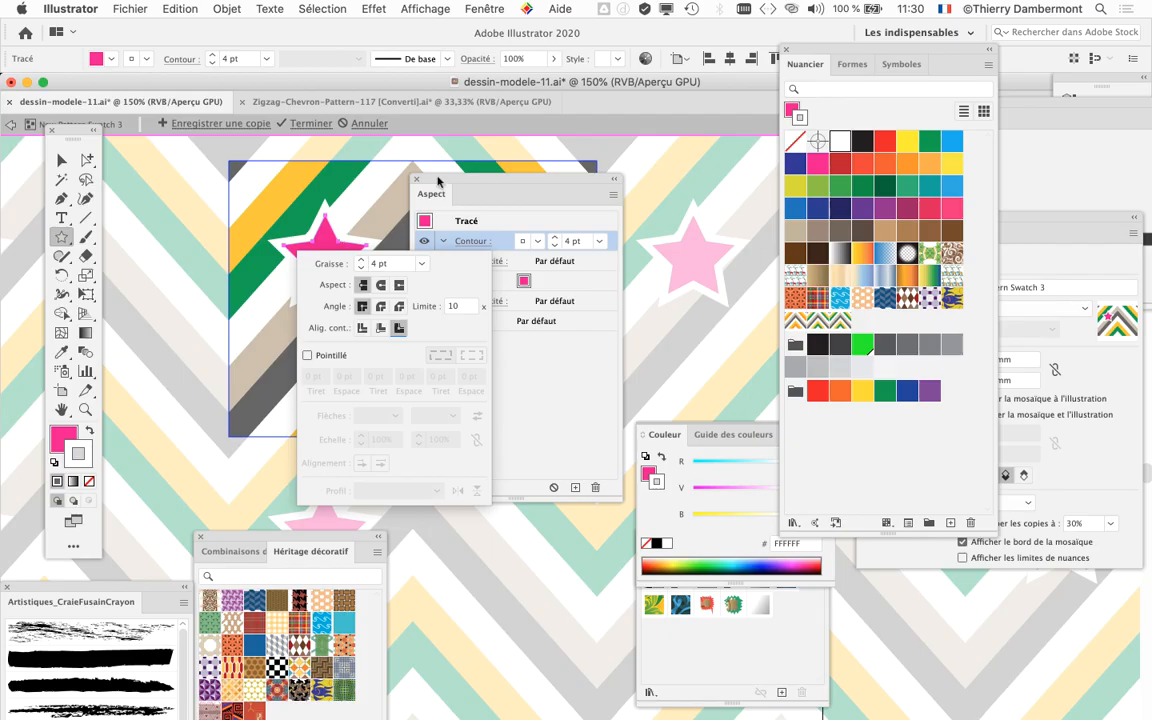
{"action": "left_click", "coordinate": [445, 177]}
{"action": "left_click_drag", "start_coordinate": [490, 182], "coordinate": [748, 236]}
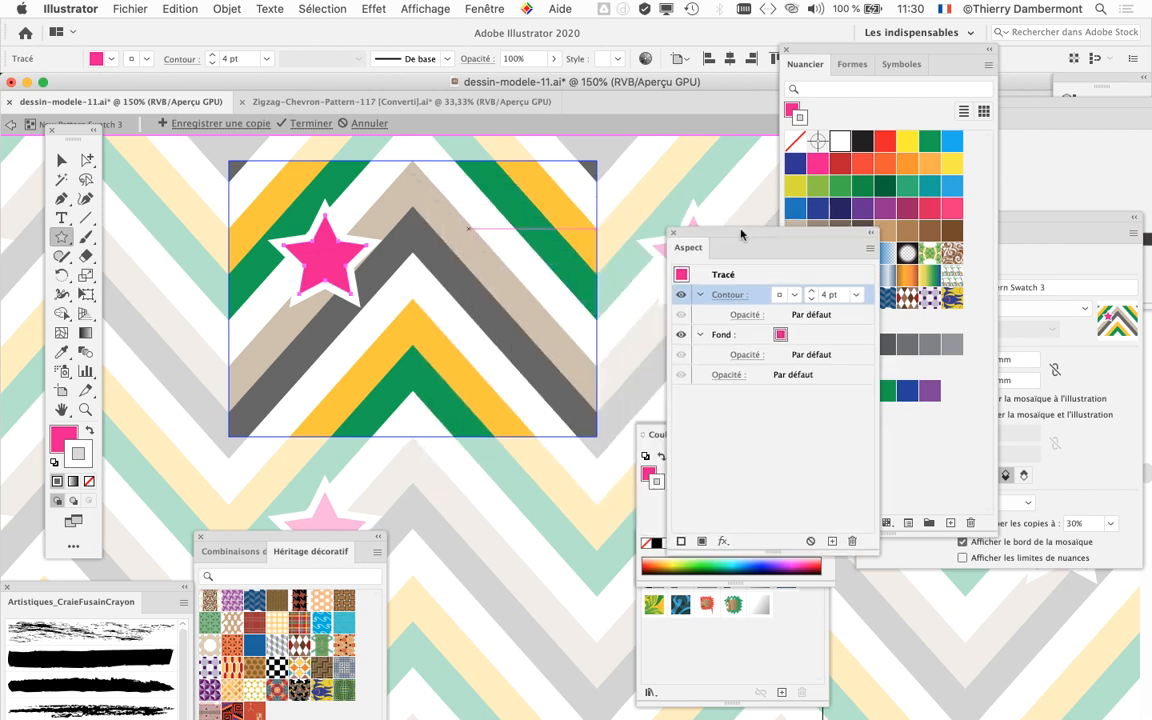
Move the star slightly up and to the right, and exit pattern editing, accepting the expansion of live content
{"action": "left_click", "coordinate": [61, 160]}
{"action": "mouse_move", "coordinate": [340, 265]}
{"action": "left_mouse_down"}
{"action": "mouse_move", "coordinate": [386, 245]}
{"action": "mouse_move", "coordinate": [351, 249]}
{"action": "left_mouse_up"}
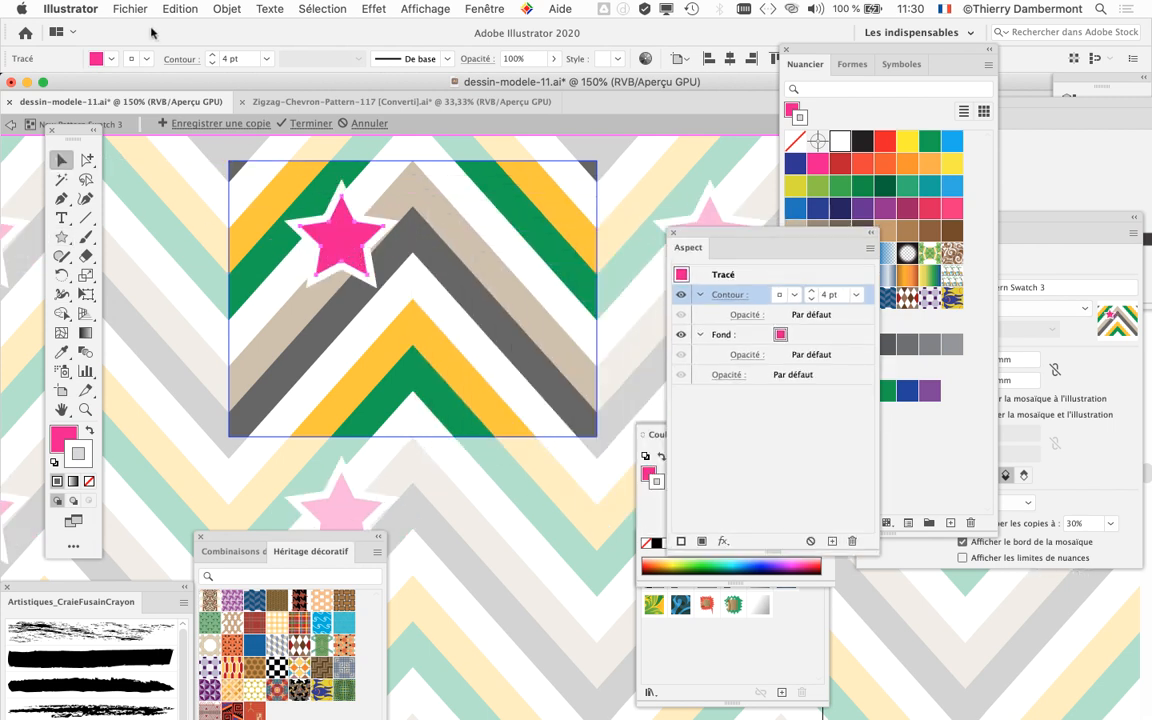
{"action": "left_click", "coordinate": [11, 128]}
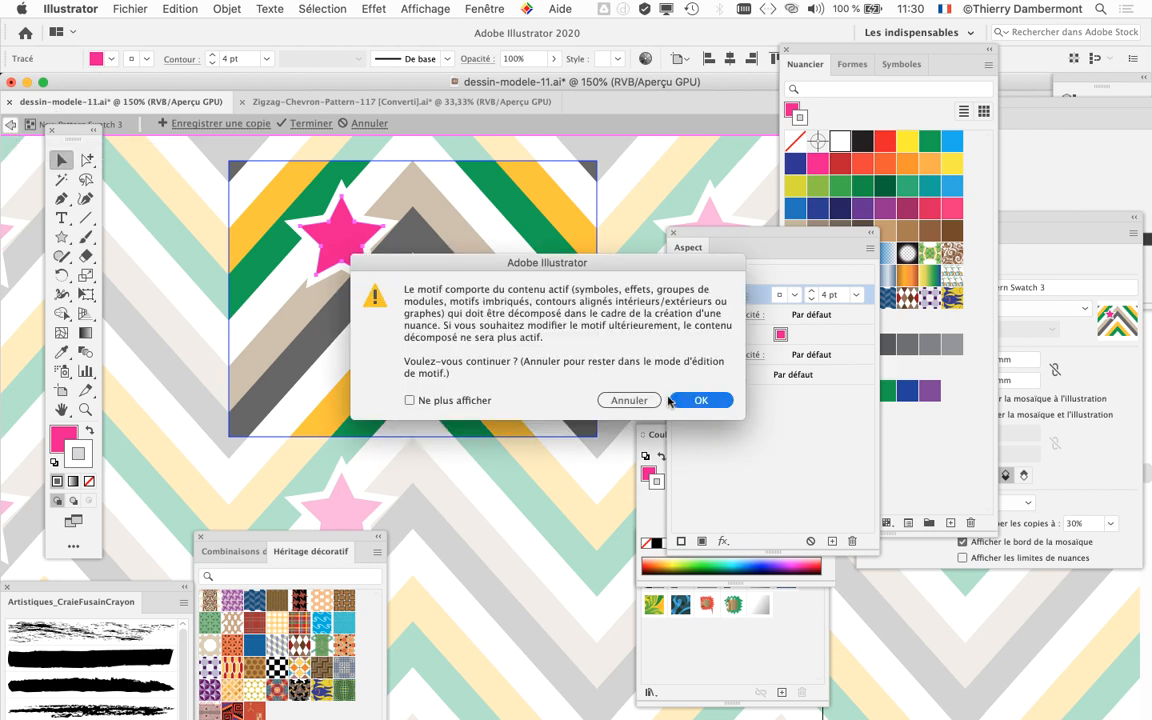
{"action": "left_click", "coordinate": [699, 399]}
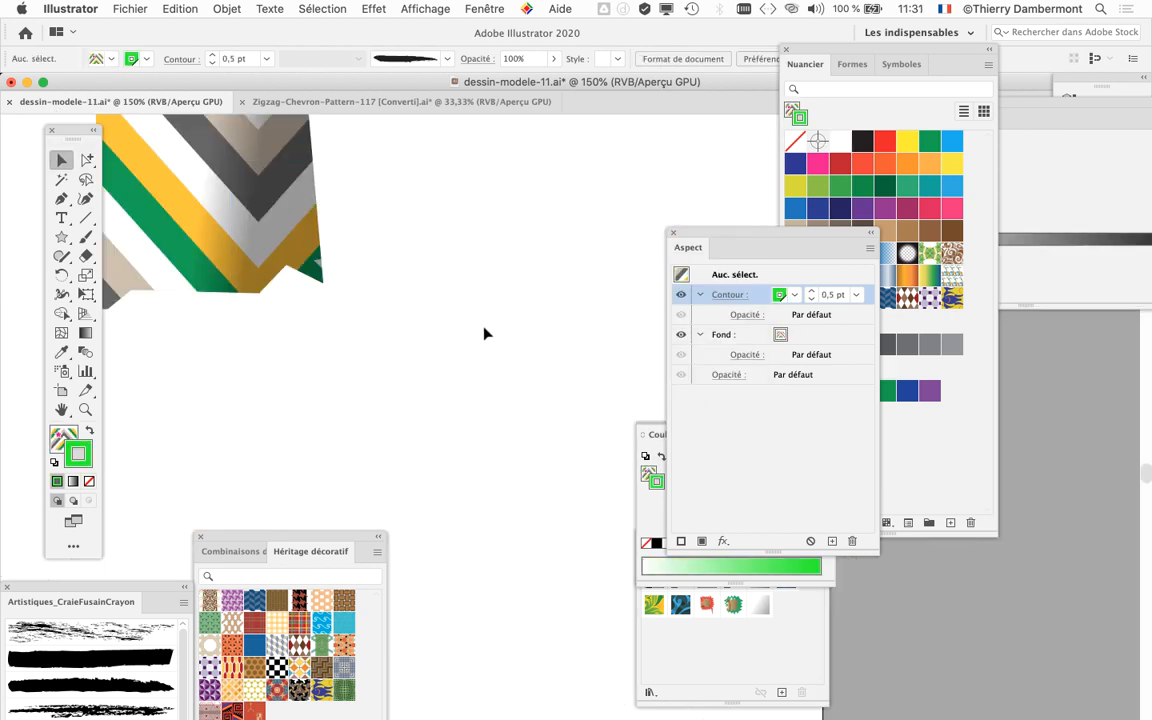
Move the floating Appearance palette off the artwork and select the rightmost figure's chevron skirt
{"action": "key", "text": "super+minus"}
{"action": "key", "text": "super+minus"}
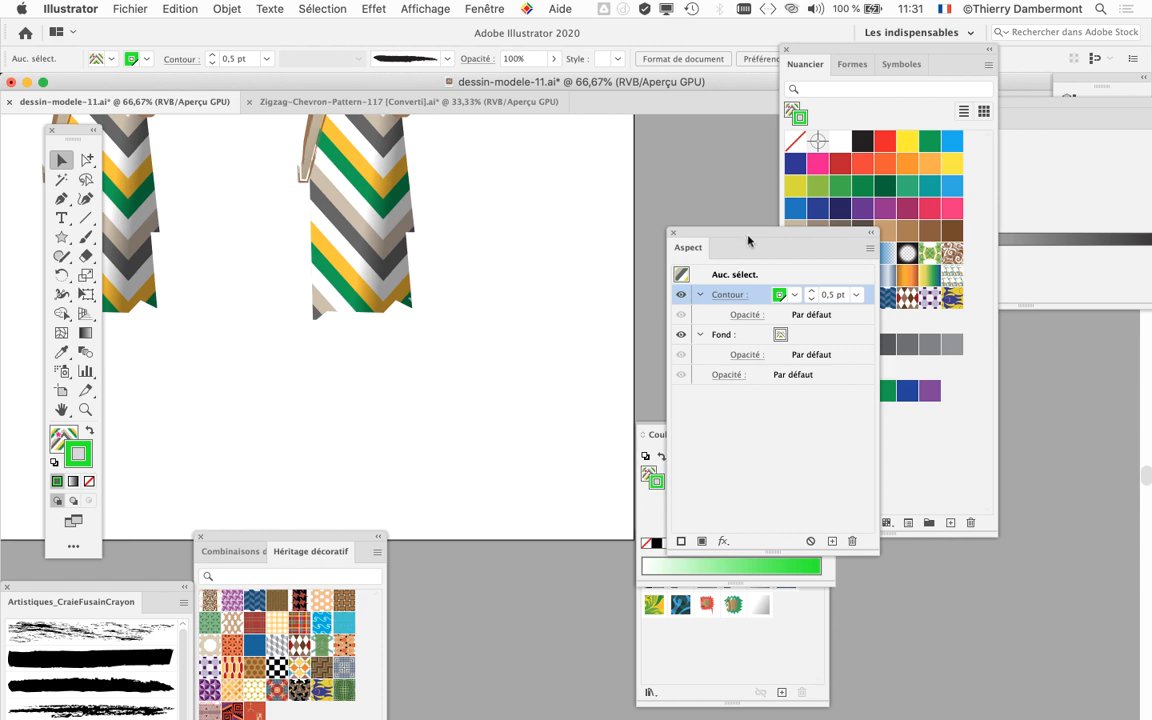
{"action": "left_click_drag", "start_coordinate": [748, 240], "coordinate": [526, 380]}
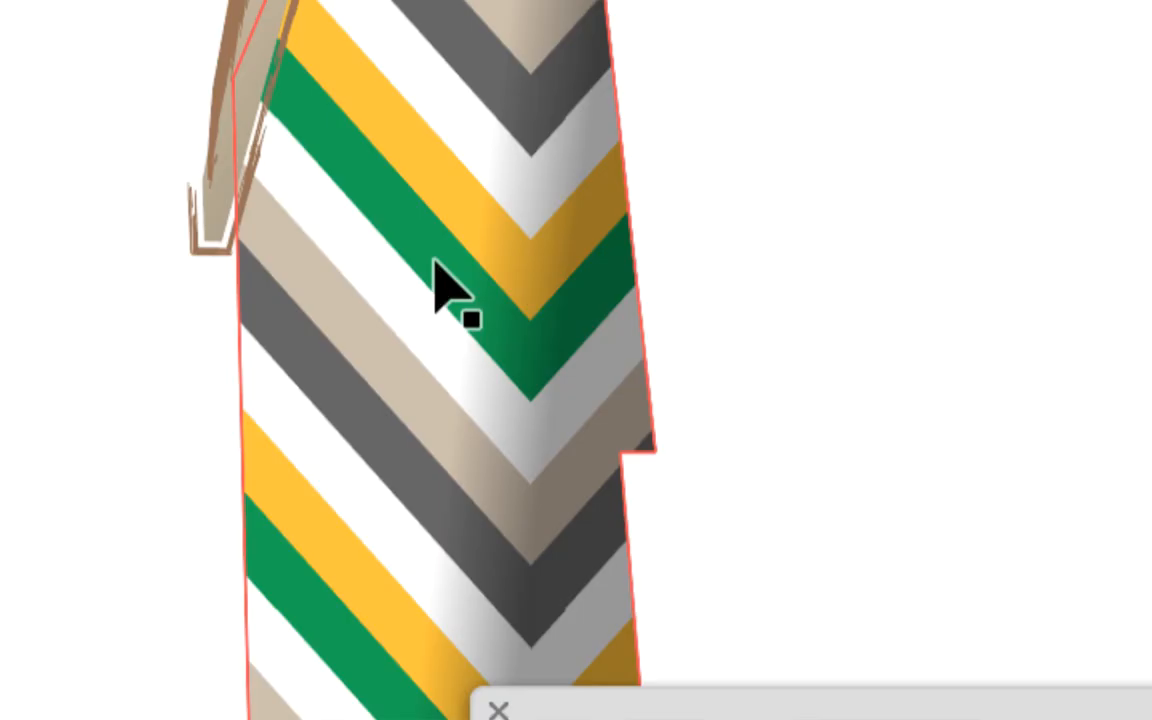
{"action": "left_click", "coordinate": [438, 268]}
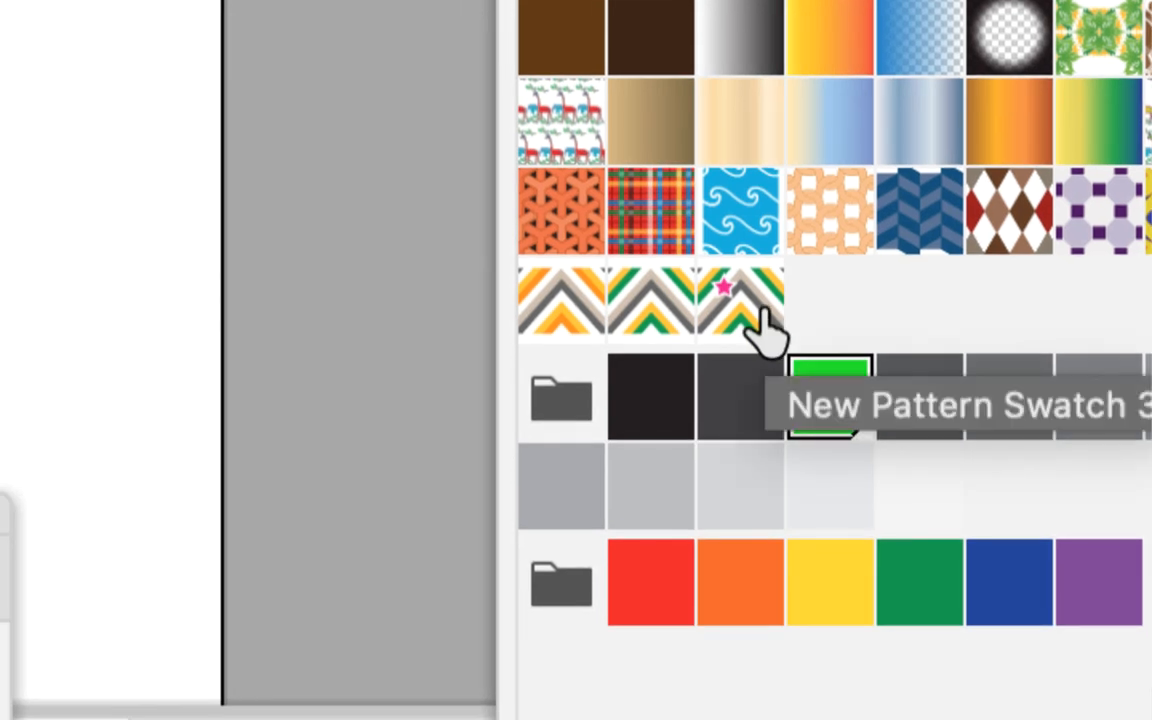
Try applying New Pattern Swatch 3 to the selected skirt's stroke, and undo that change
{"action": "left_click", "coordinate": [745, 305]}
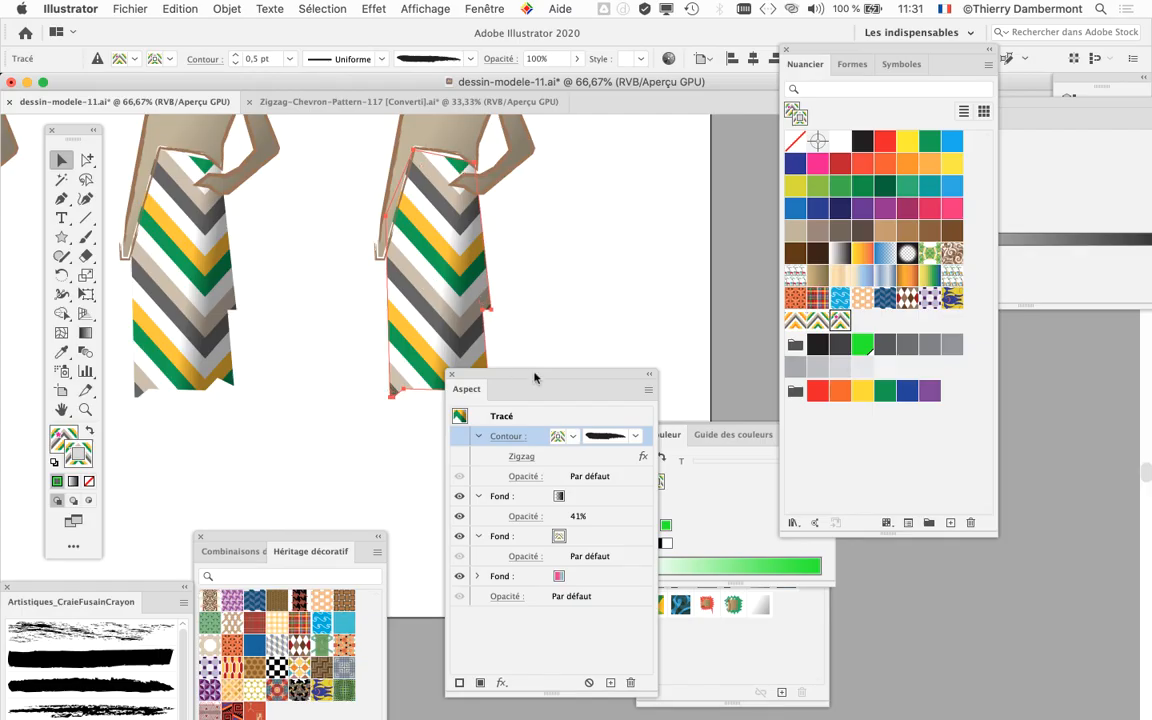
{"action": "left_click_drag", "start_coordinate": [535, 377], "coordinate": [538, 447]}
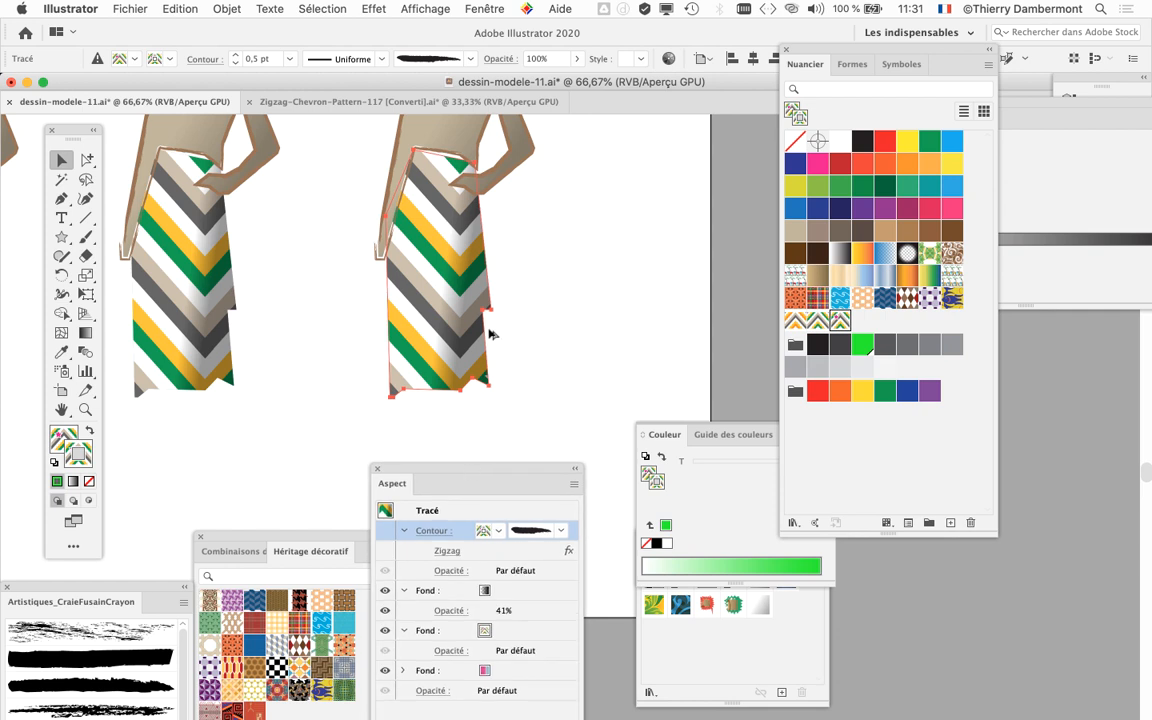
{"action": "left_click_drag", "start_coordinate": [540, 474], "coordinate": [691, 166]}
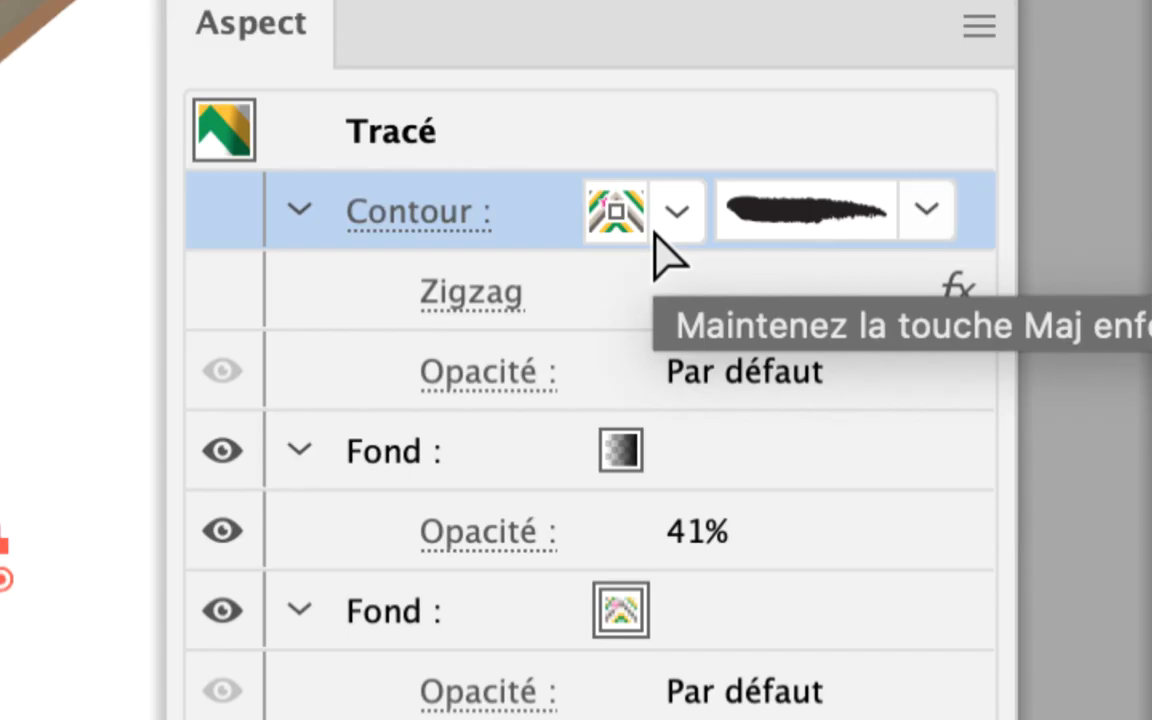
{"action": "key", "text": "super+z"}
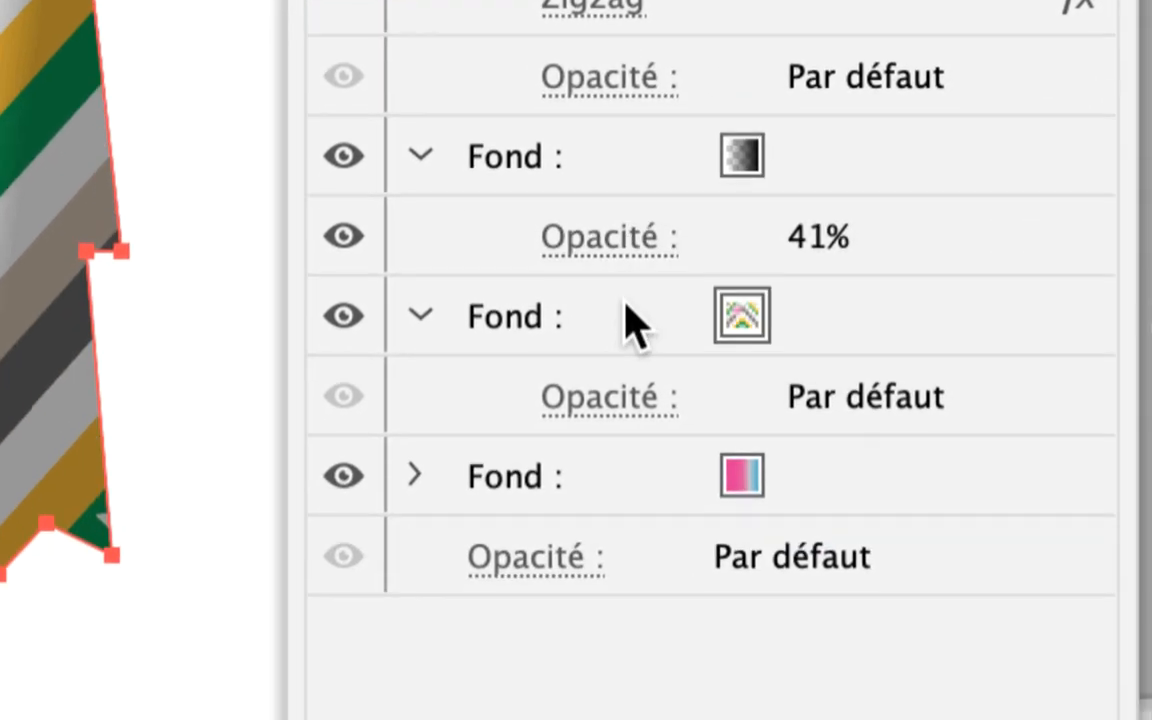
Apply New Pattern Swatch 3 to the selected skirt's chevron pattern fill and keep that fill active
{"action": "left_click", "coordinate": [630, 320]}
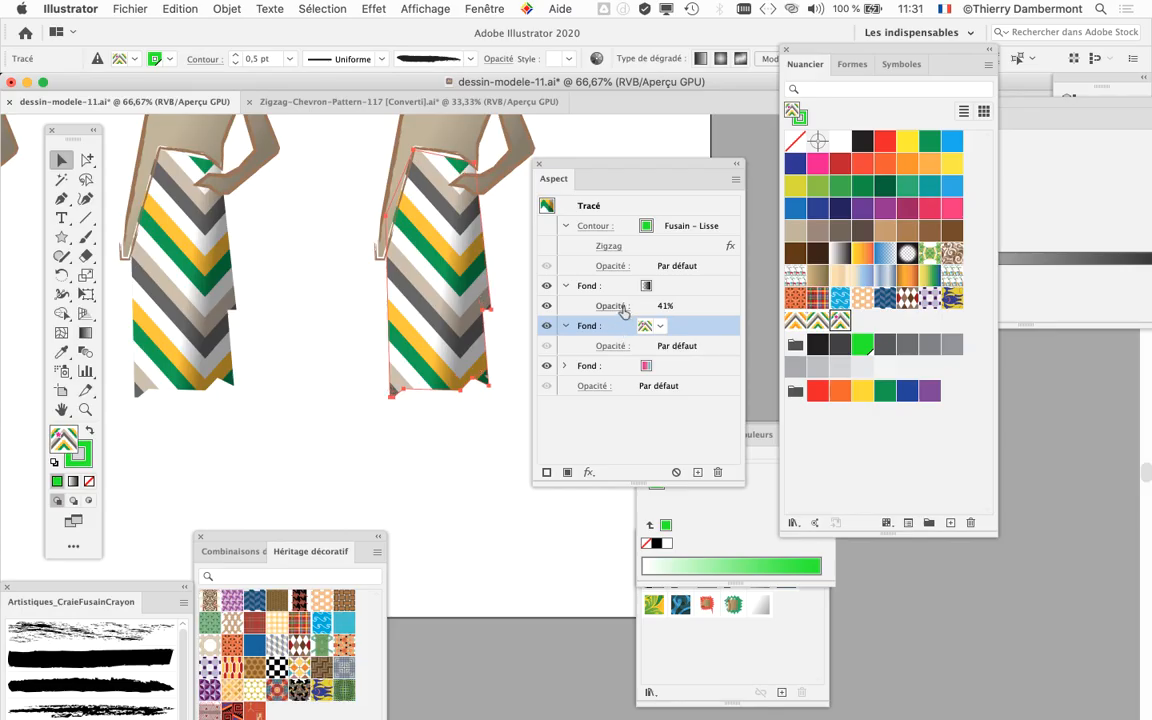
{"action": "left_click", "coordinate": [840, 321]}
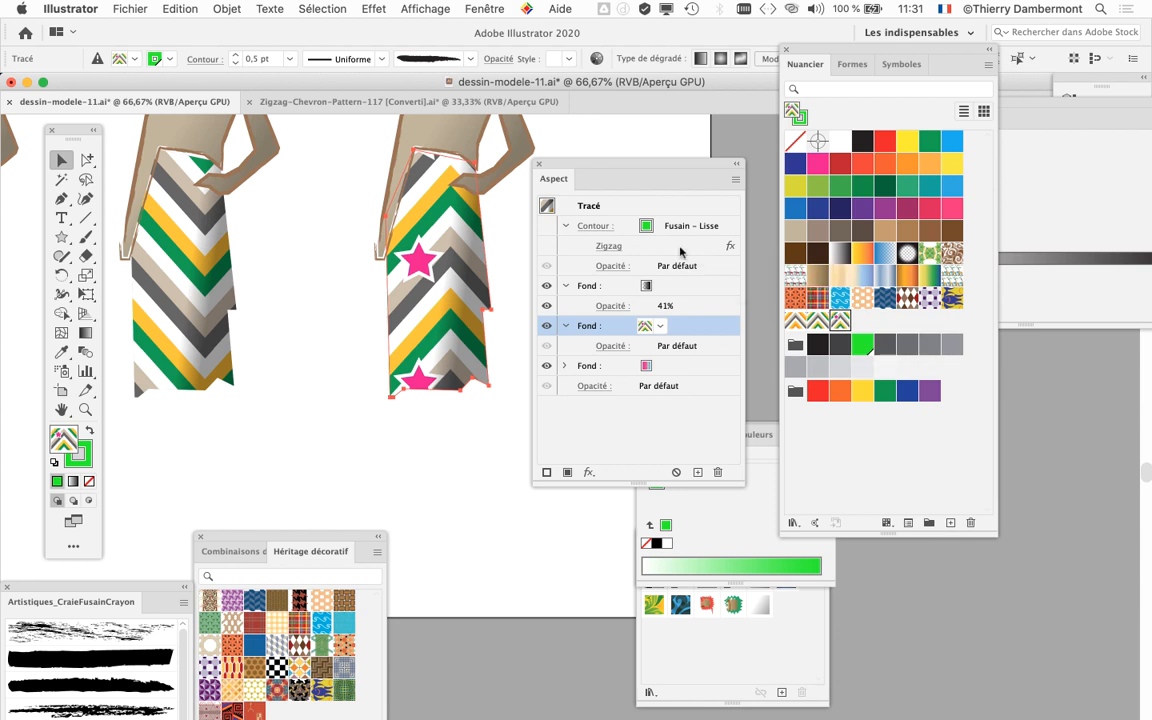
{"action": "left_click_drag", "start_coordinate": [615, 180], "coordinate": [608, 173]}
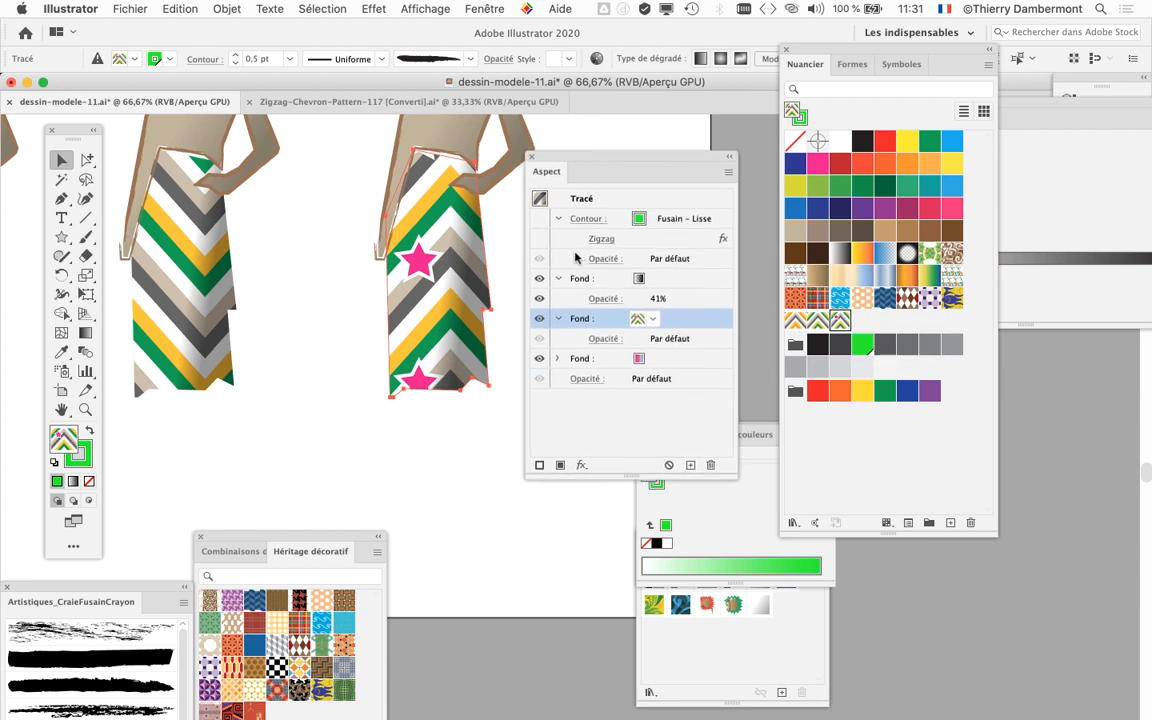
{"action": "left_click", "coordinate": [540, 222]}
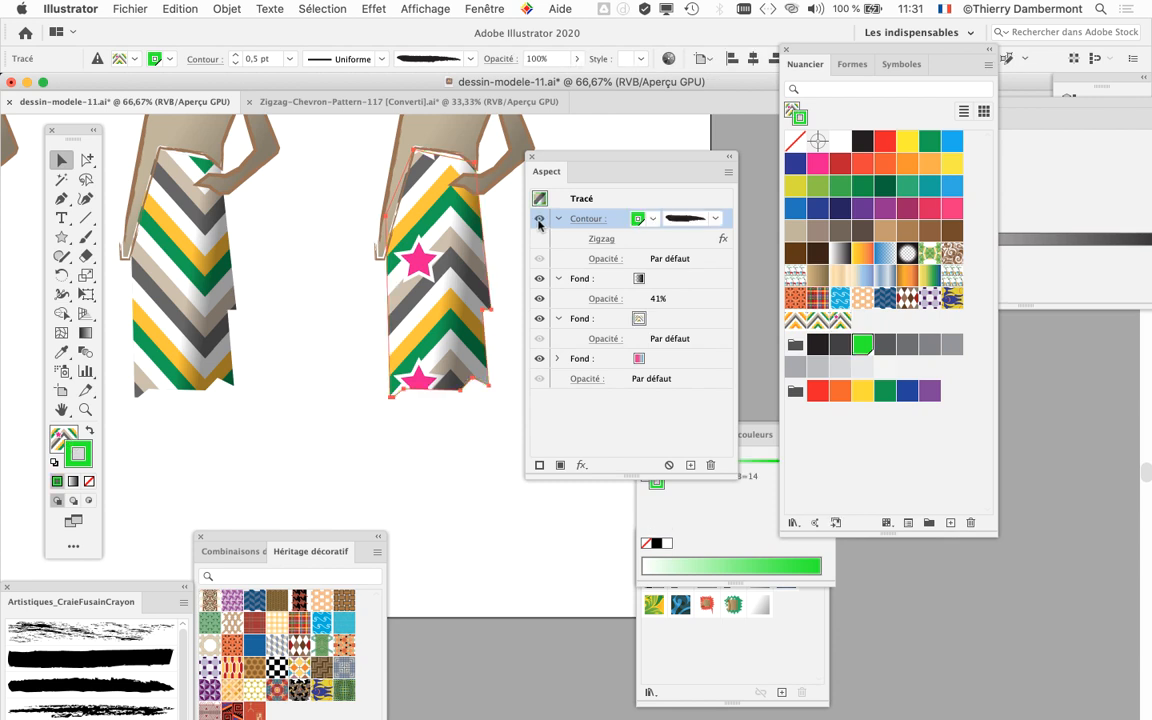
{"action": "left_click", "coordinate": [611, 320]}
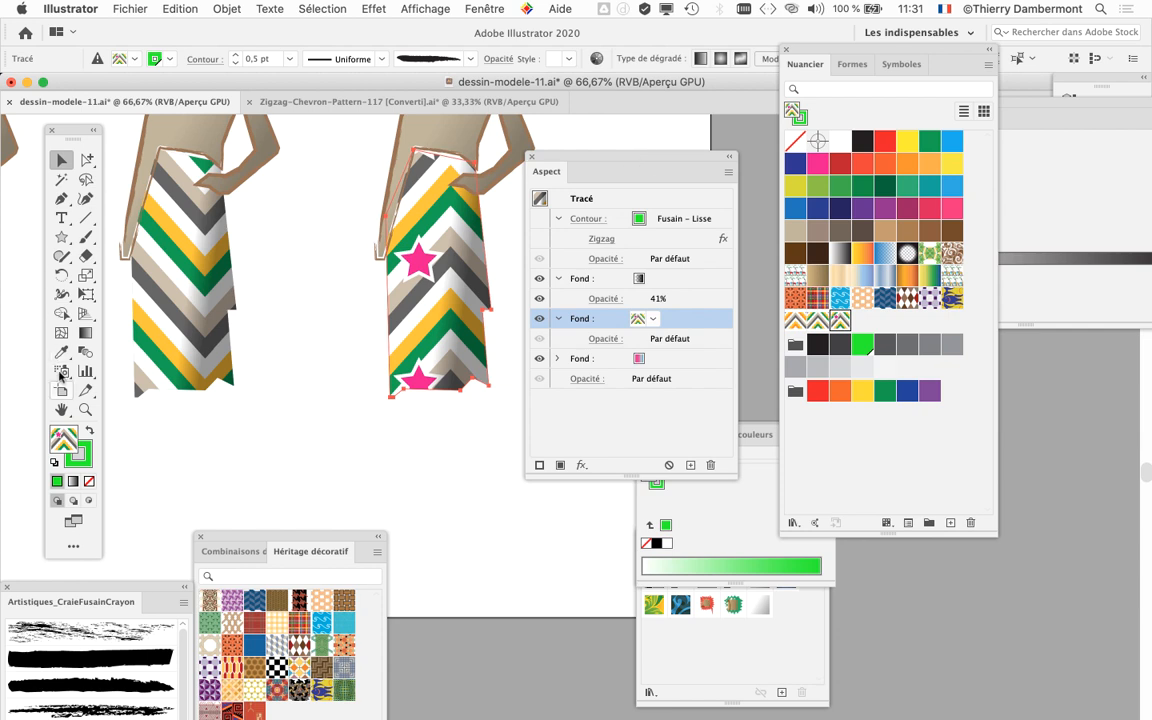
Set up a uniform scale of the skirt's pattern only, with object transformation off, and preview it at 100% and 50%
{"action": "double_click", "coordinate": [86, 275]}
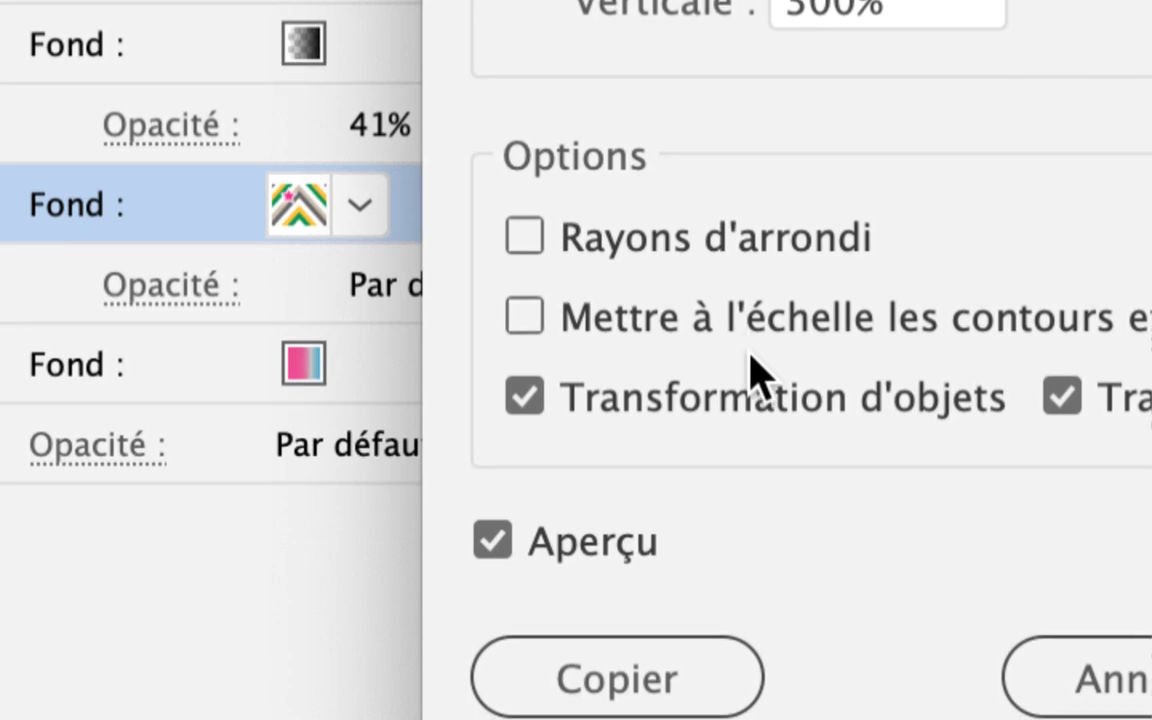
{"action": "left_click", "coordinate": [753, 370]}
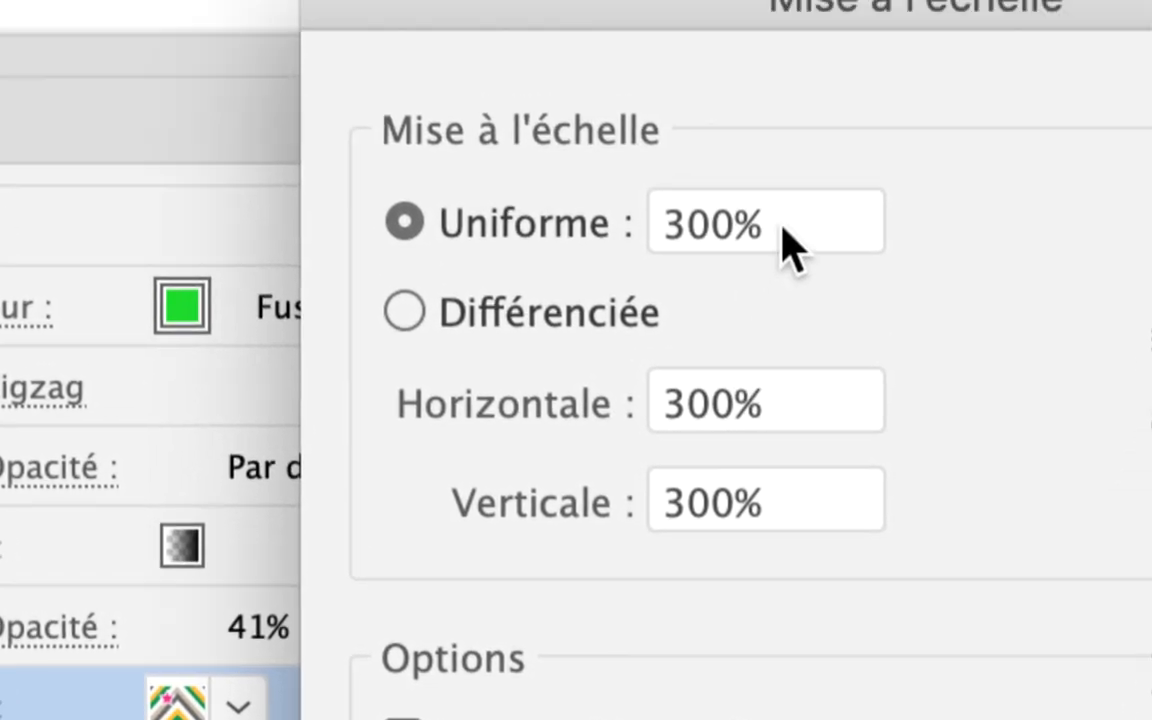
{"action": "left_click_drag", "start_coordinate": [828, 56], "coordinate": [668, 45]}
{"action": "type", "text": "100"}
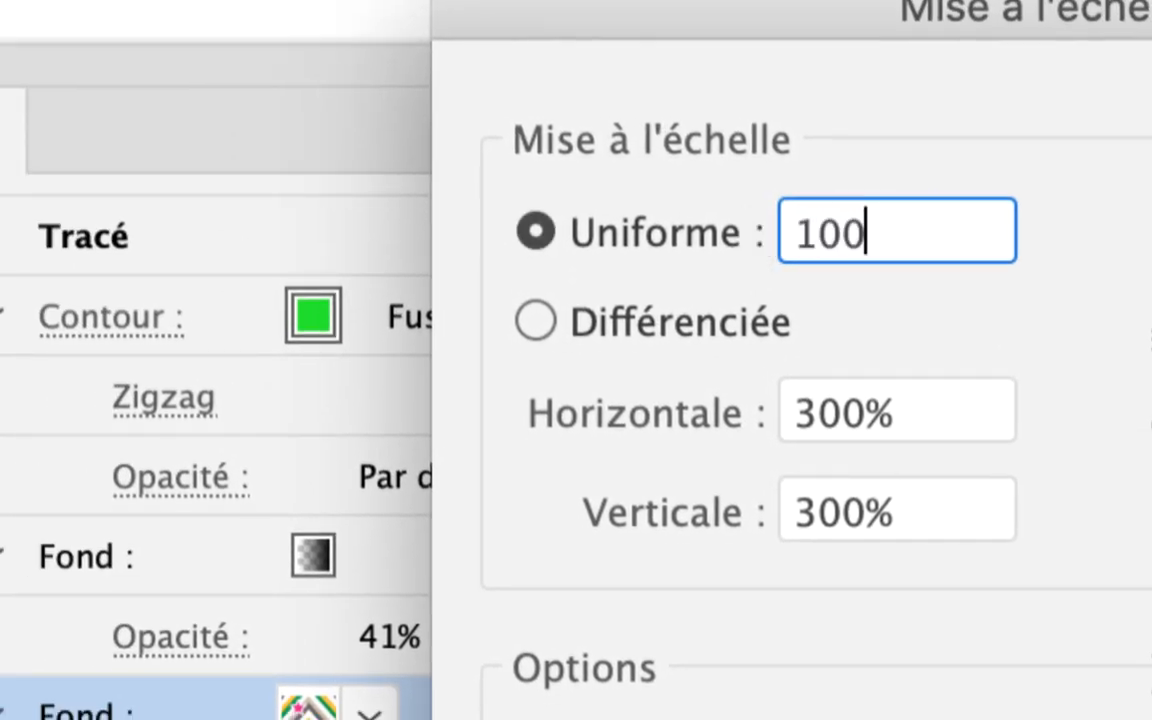
{"action": "key", "text": "Tab"}
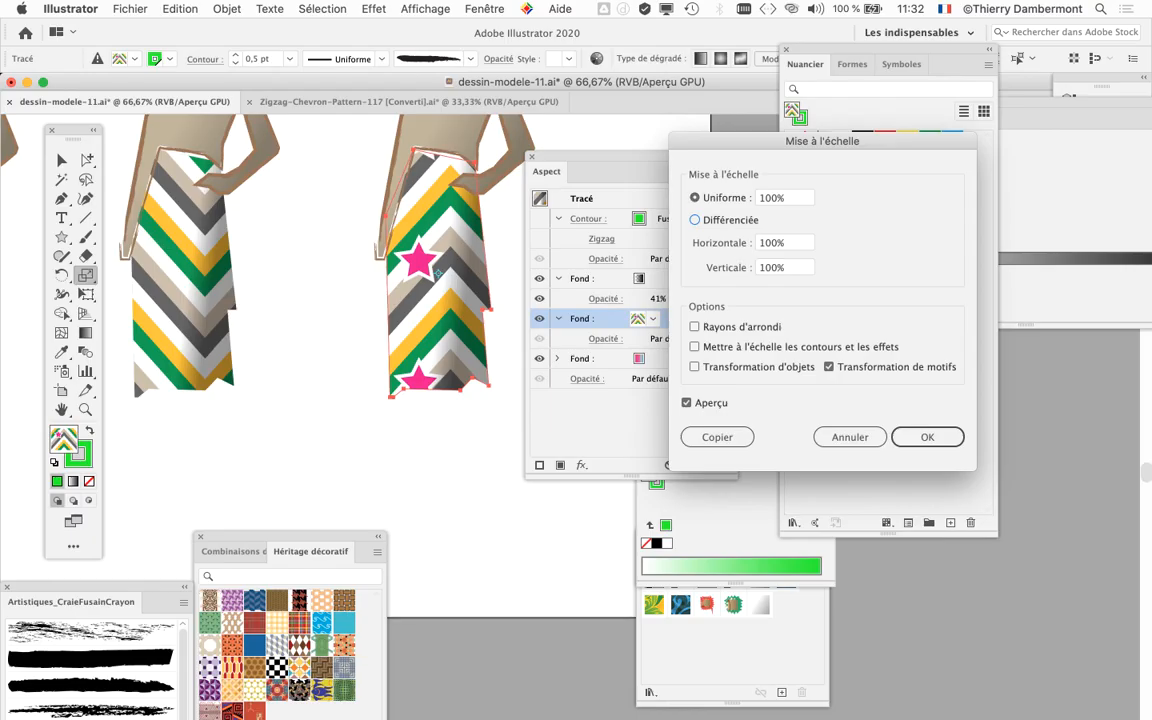
{"action": "key", "text": "Tab"}
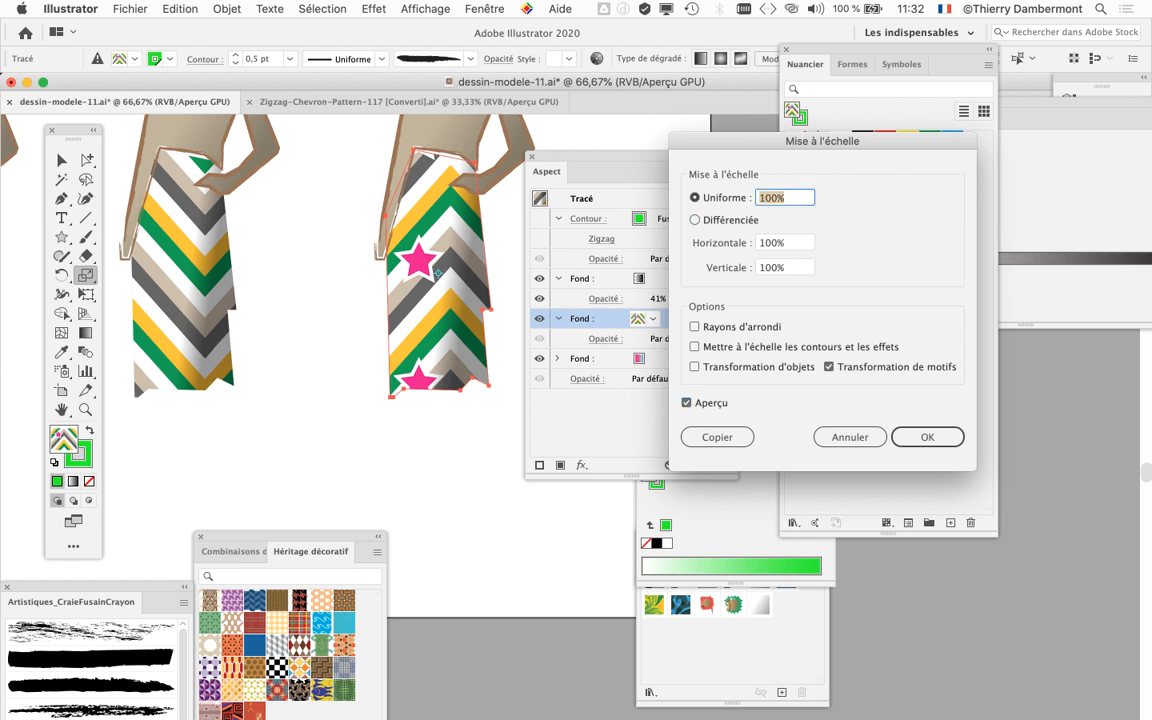
{"action": "key", "text": "Tab"}
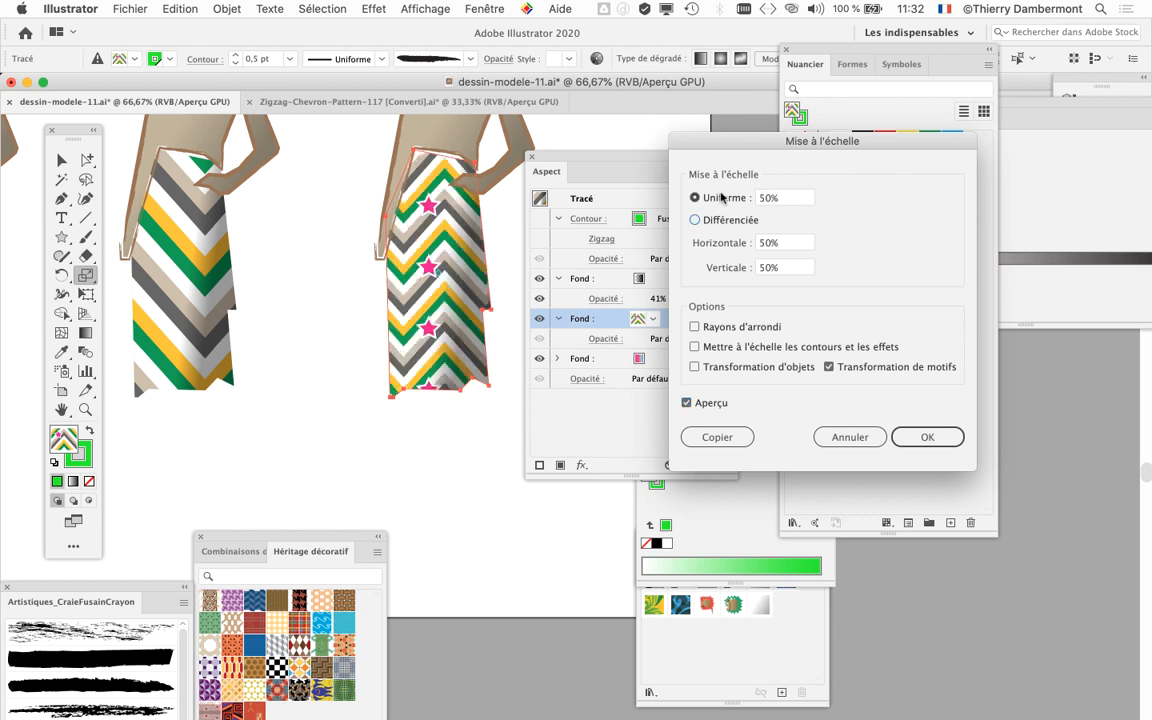
Scale the skirt's pattern uniformly to 30% and deselect the skirt
{"action": "key", "text": "shift+Tab"}
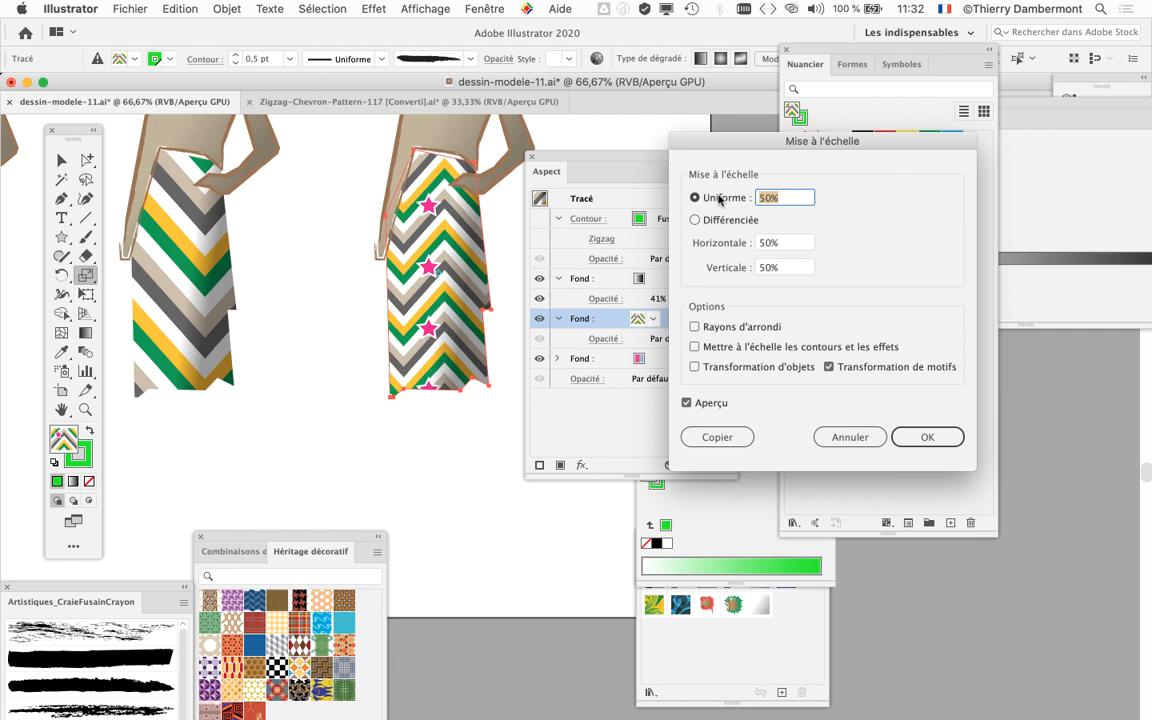
{"action": "type", "text": "30"}
{"action": "key", "text": "Tab"}
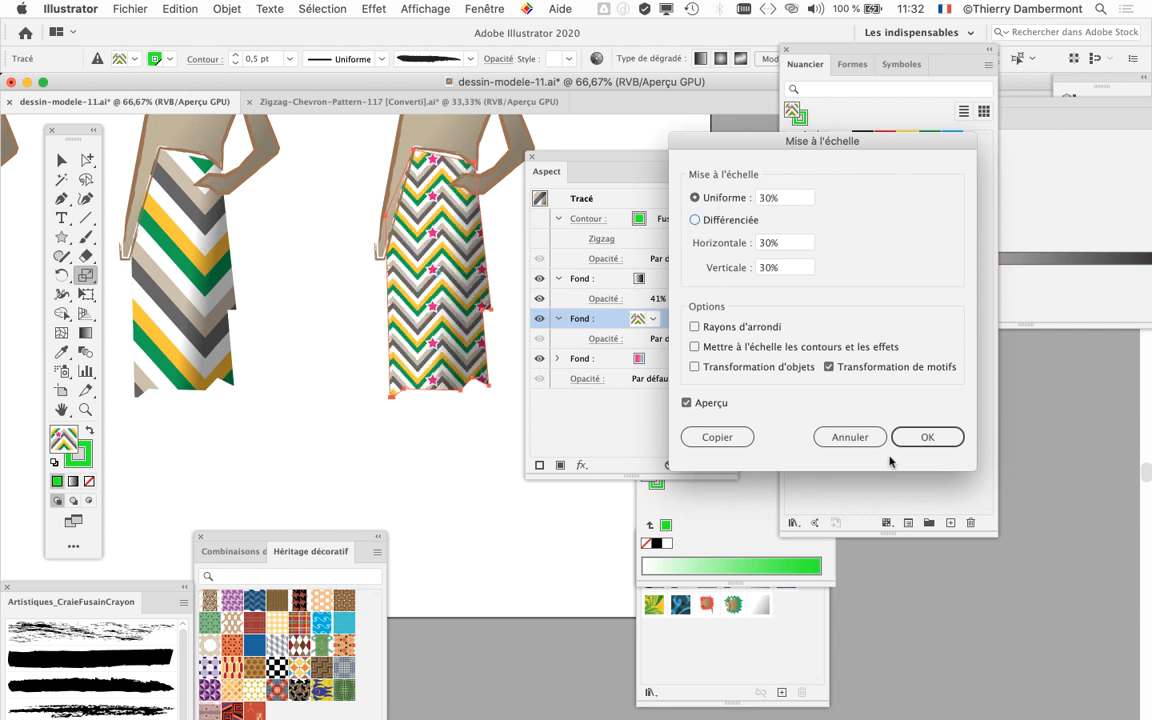
{"action": "left_click", "coordinate": [925, 438]}
{"action": "left_click_drag", "start_coordinate": [576, 158], "coordinate": [681, 157]}
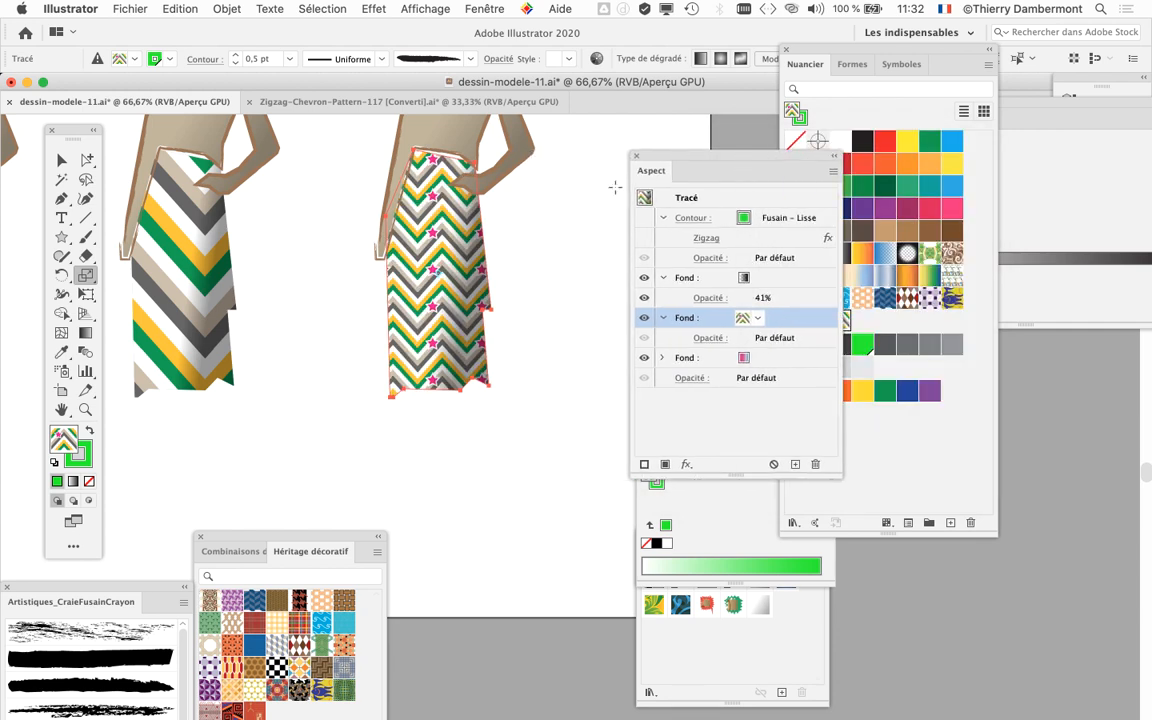
{"action": "left_click", "coordinate": [61, 160]}
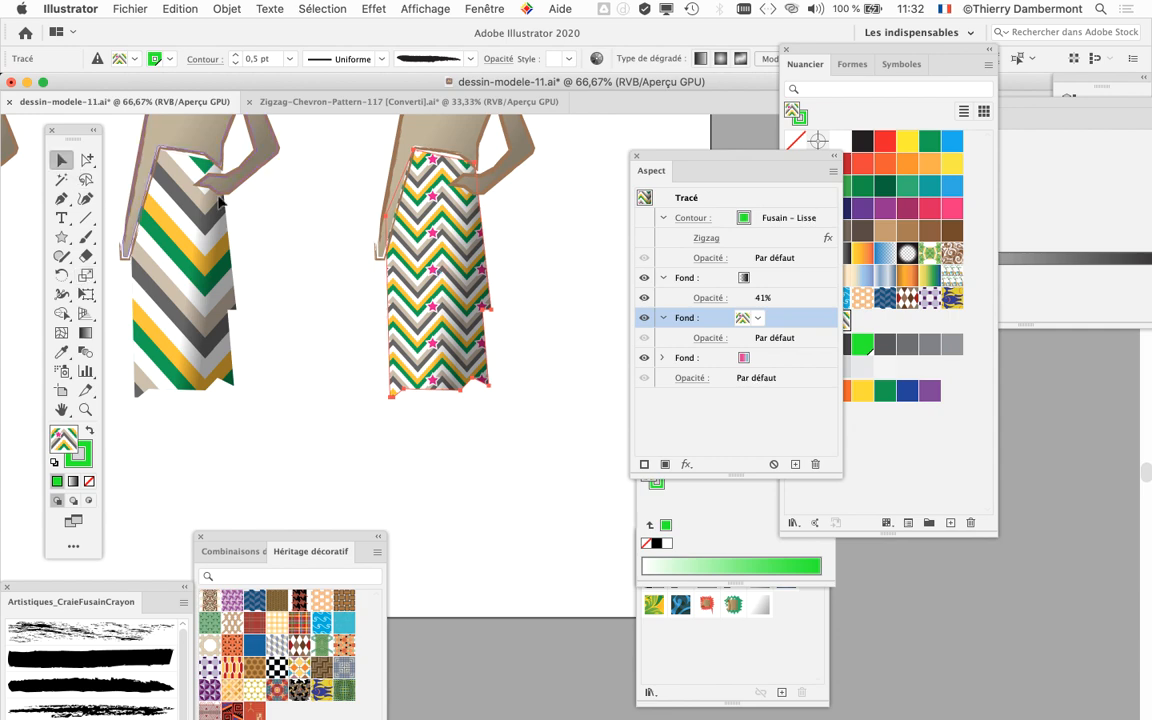
{"action": "left_click", "coordinate": [352, 240]}
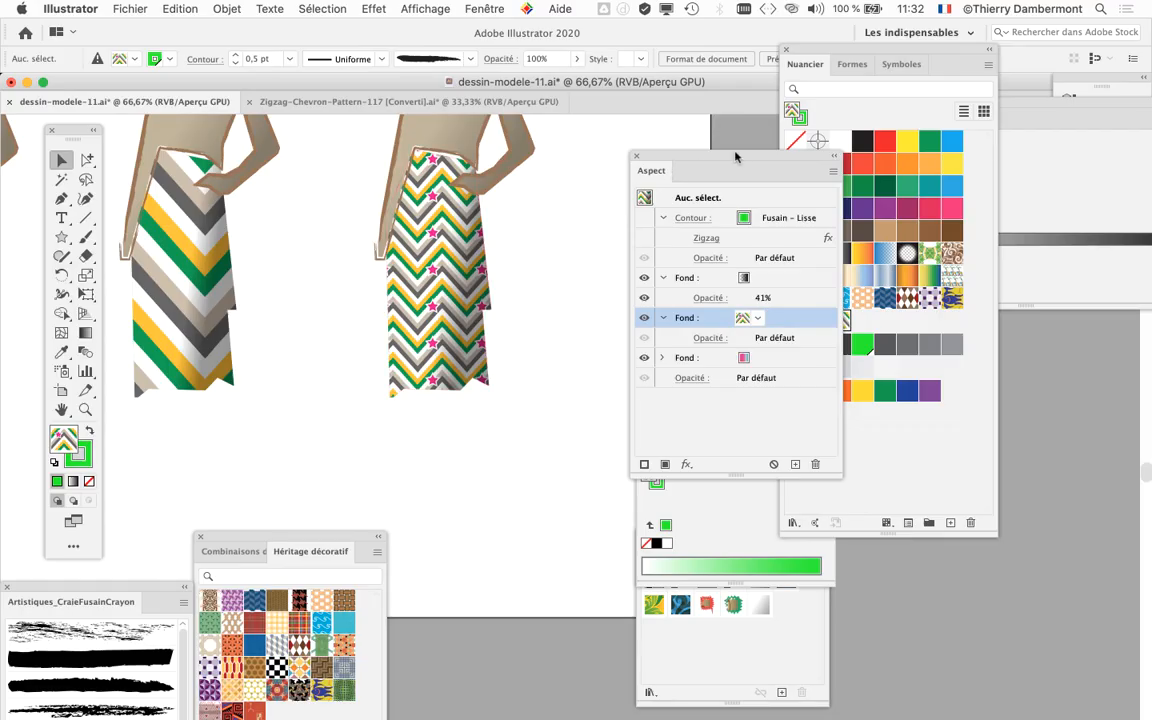
Move the floating Appearance and Swatches palettes clear of the figures
{"action": "left_click_drag", "start_coordinate": [735, 157], "coordinate": [491, 435]}
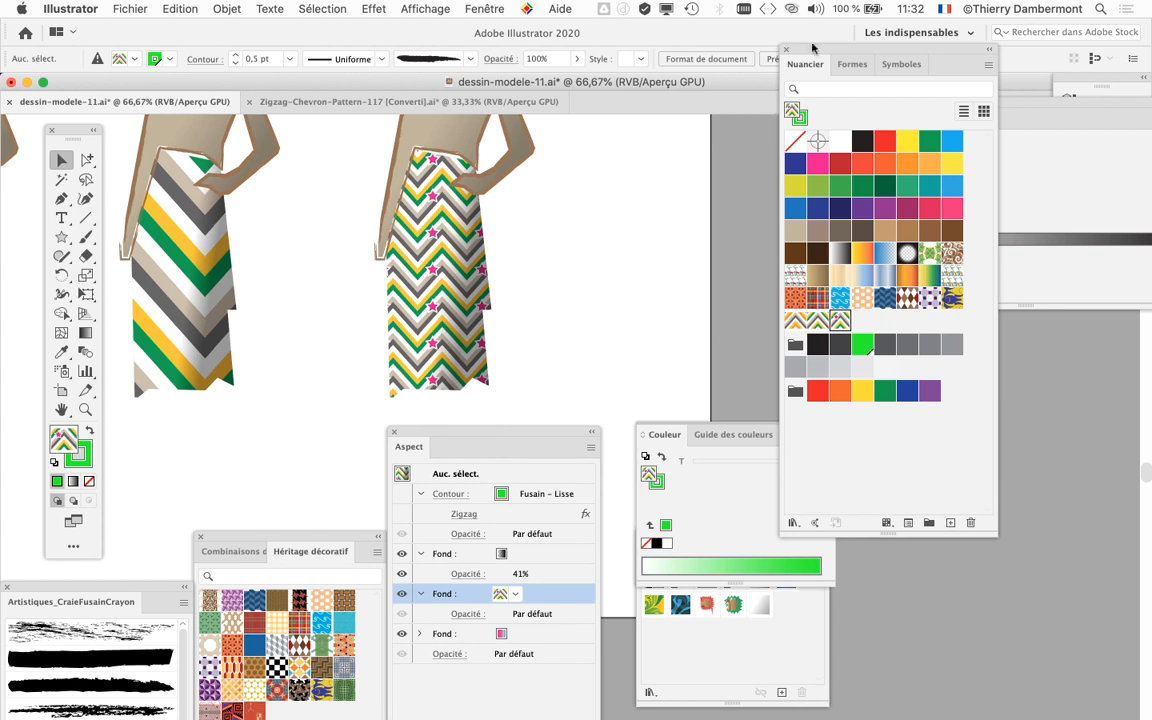
{"action": "left_click_drag", "start_coordinate": [814, 55], "coordinate": [953, 88]}
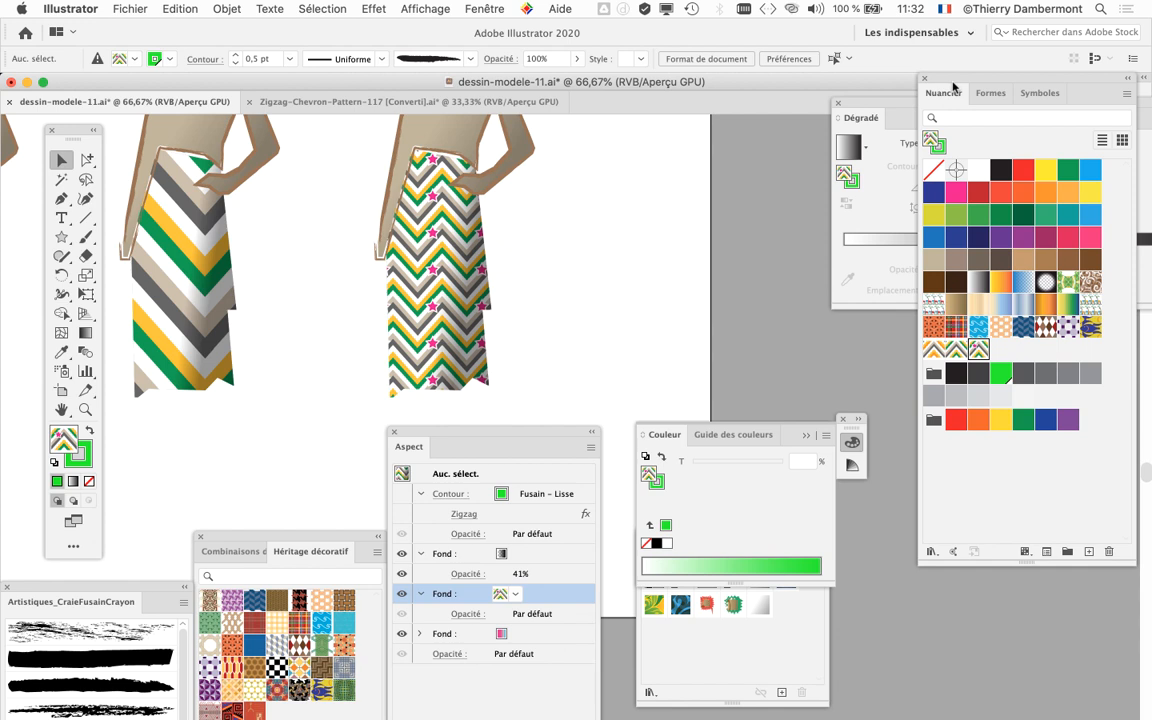
{"action": "left_click_drag", "start_coordinate": [953, 86], "coordinate": [900, 35]}
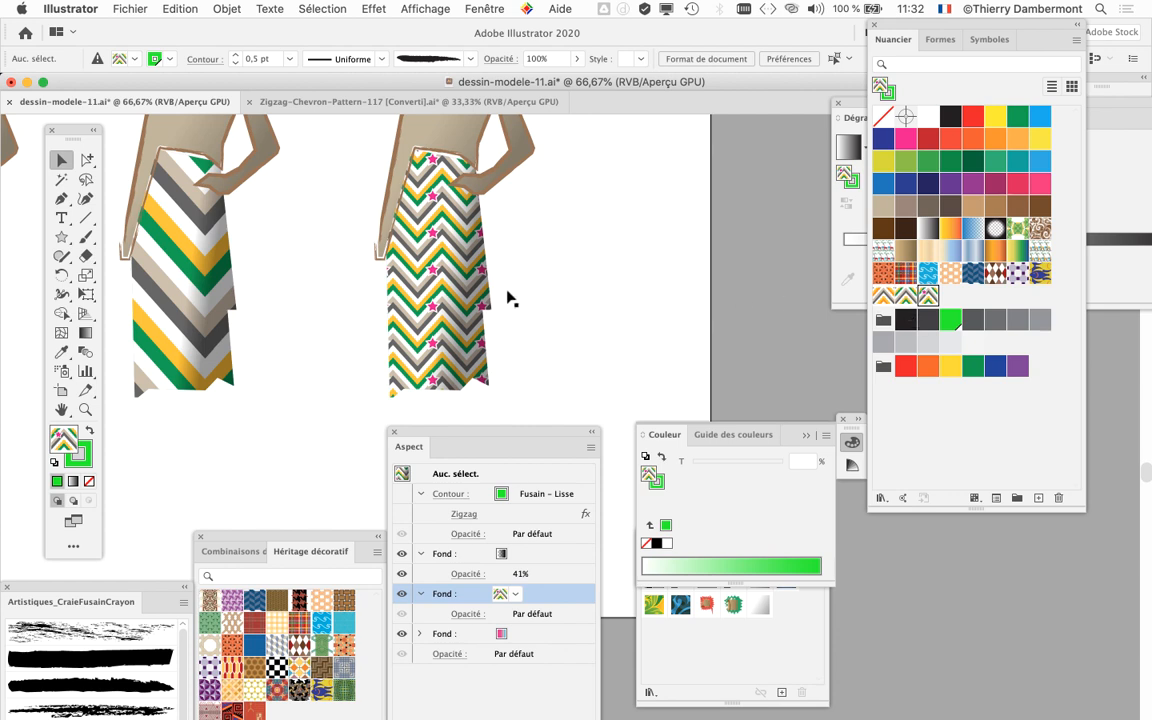
Examine the skirt variations across both rows of figures, including the starred chevron skirt up close
{"action": "mouse_move", "coordinate": [507, 290]}
{"action": "left_mouse_down"}
{"action": "mouse_move", "coordinate": [635, 301]}
{"action": "mouse_move", "coordinate": [730, 287]}
{"action": "mouse_move", "coordinate": [495, 272]}
{"action": "left_mouse_up"}
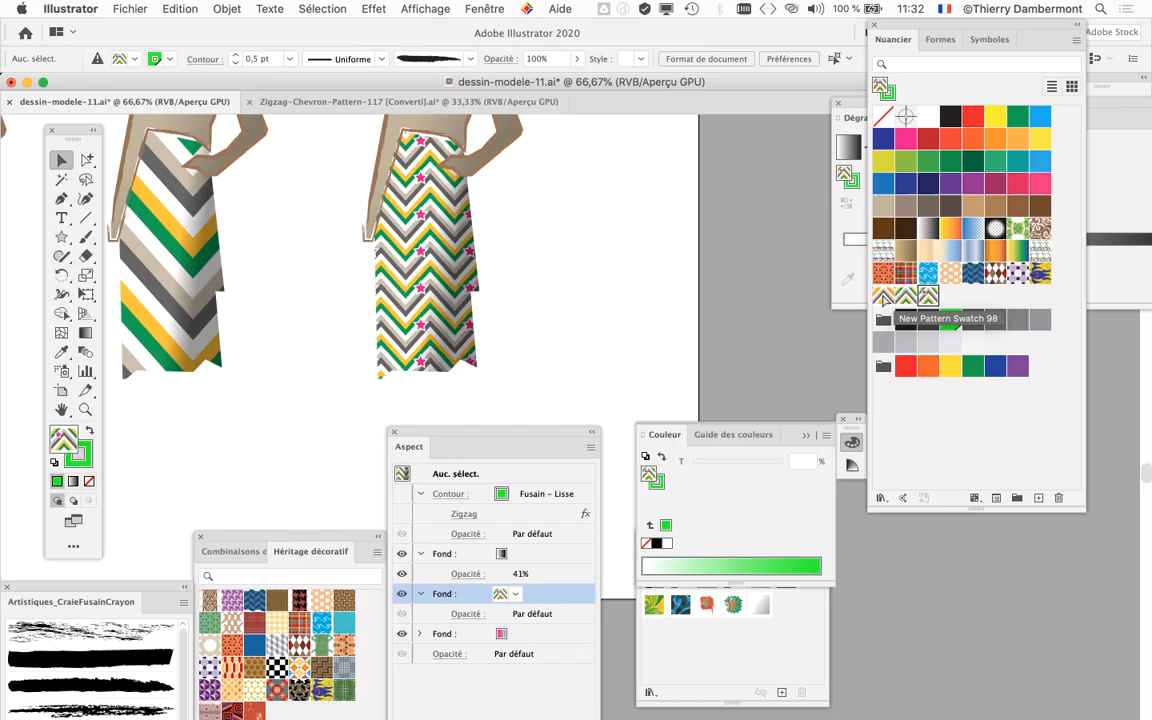
{"action": "left_click_drag", "start_coordinate": [348, 263], "coordinate": [730, 267]}
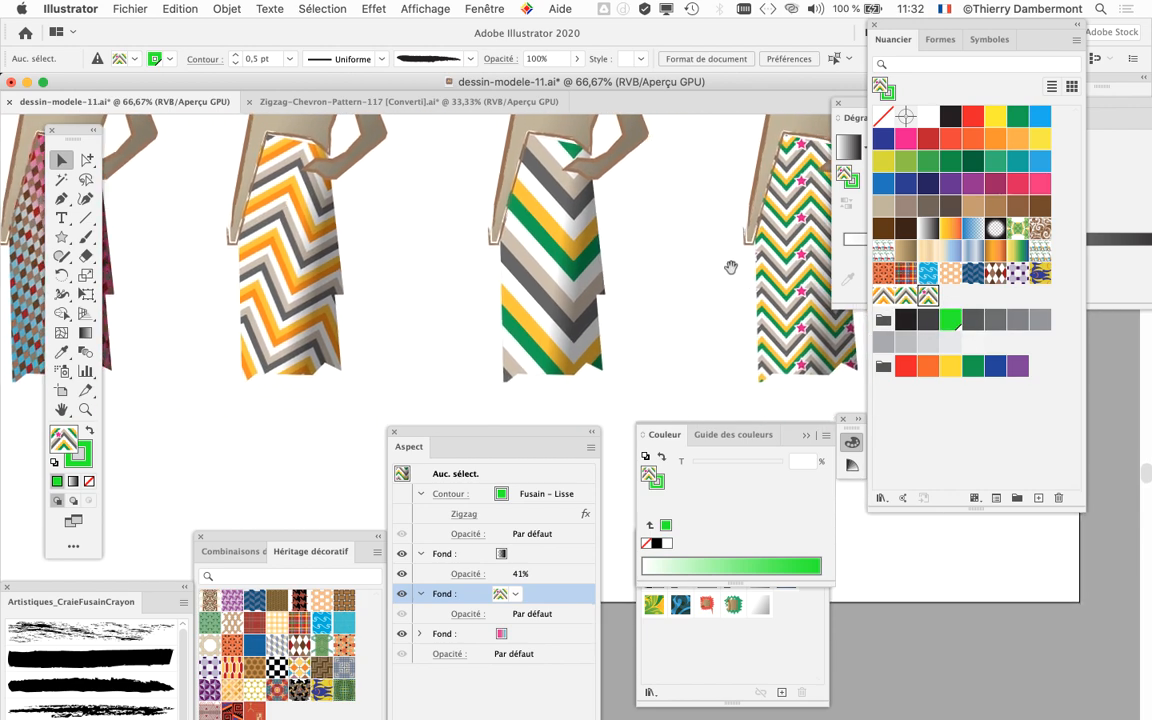
{"action": "scroll", "coordinate": [293, 272], "scroll_direction": "right", "scroll_amount": 3}
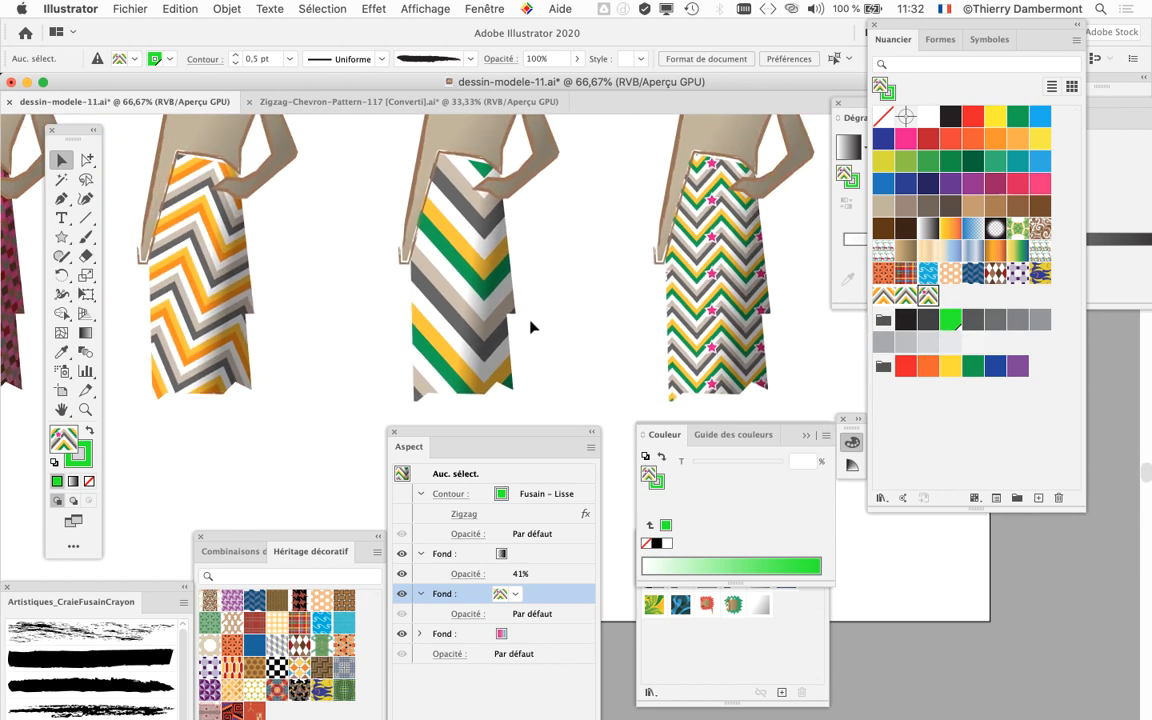
{"action": "scroll", "coordinate": [533, 321], "scroll_direction": "down", "scroll_amount": 1}
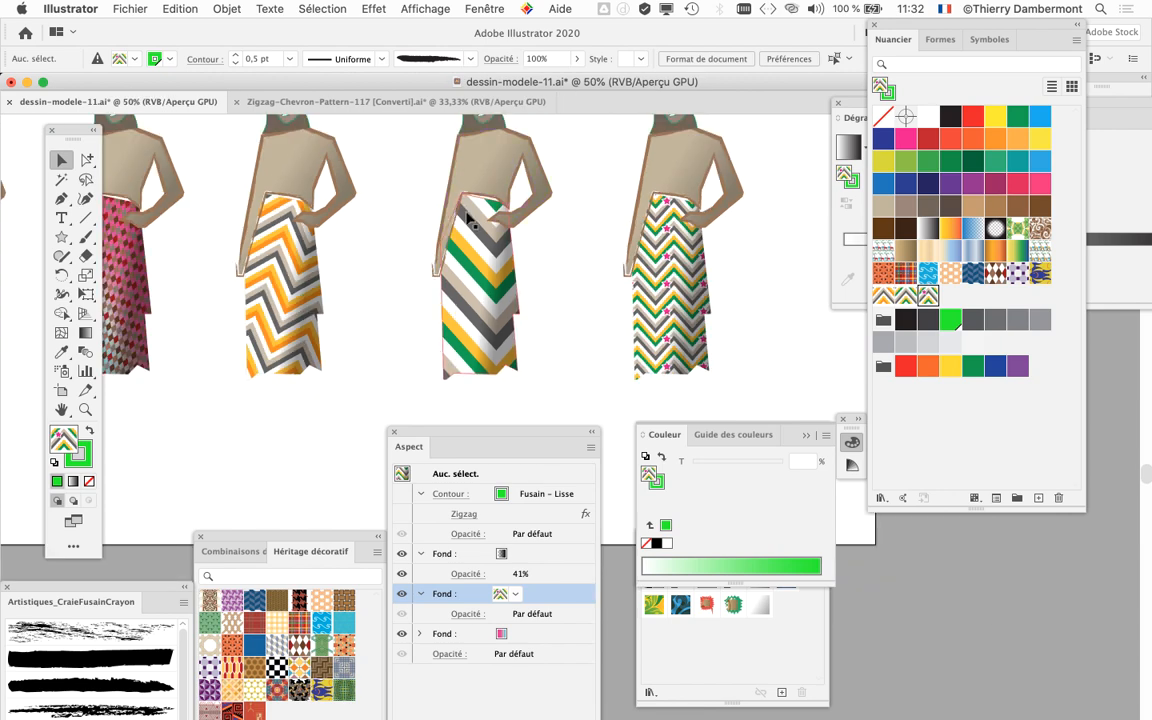
{"action": "scroll", "coordinate": [464, 223], "scroll_direction": "down", "scroll_amount": 2}
{"action": "left_click_drag", "start_coordinate": [466, 203], "coordinate": [580, 398]}
{"action": "left_click_drag", "start_coordinate": [583, 162], "coordinate": [657, 384]}
{"action": "left_click_drag", "start_coordinate": [475, 274], "coordinate": [754, 219]}
{"action": "scroll", "coordinate": [450, 381], "scroll_direction": "up", "scroll_amount": 3}
{"action": "scroll", "coordinate": [455, 378], "scroll_direction": "down", "scroll_amount": 2}
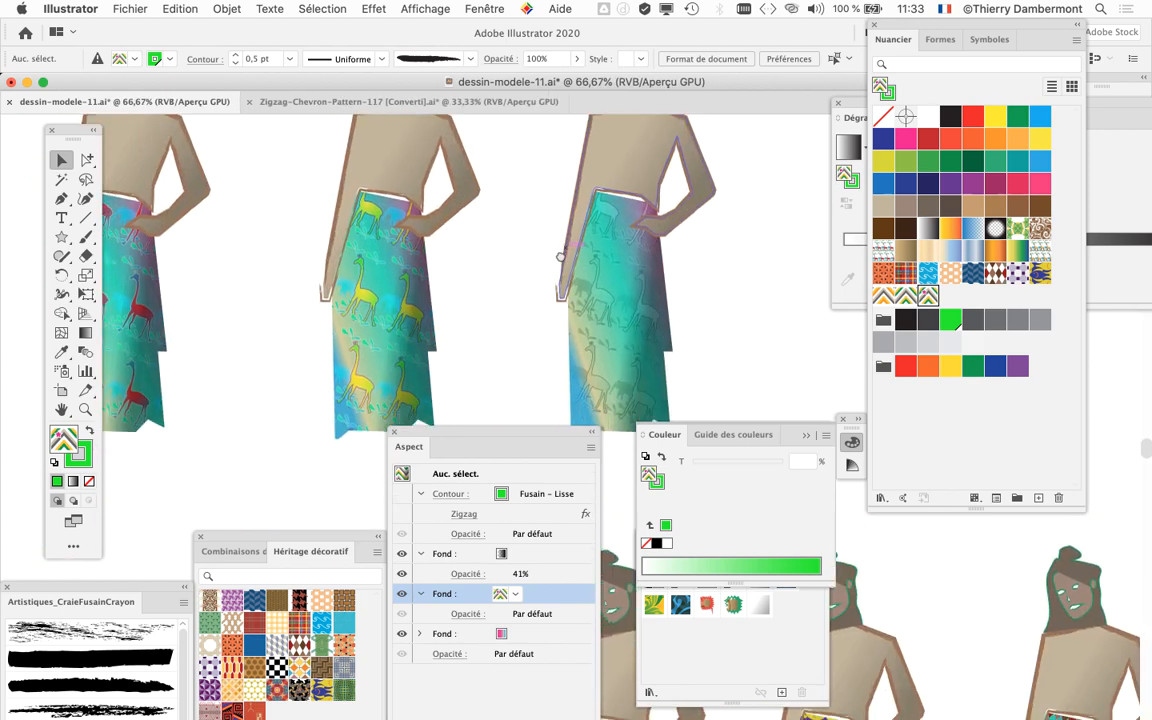
{"action": "scroll", "coordinate": [385, 287], "scroll_direction": "left", "scroll_amount": 5}
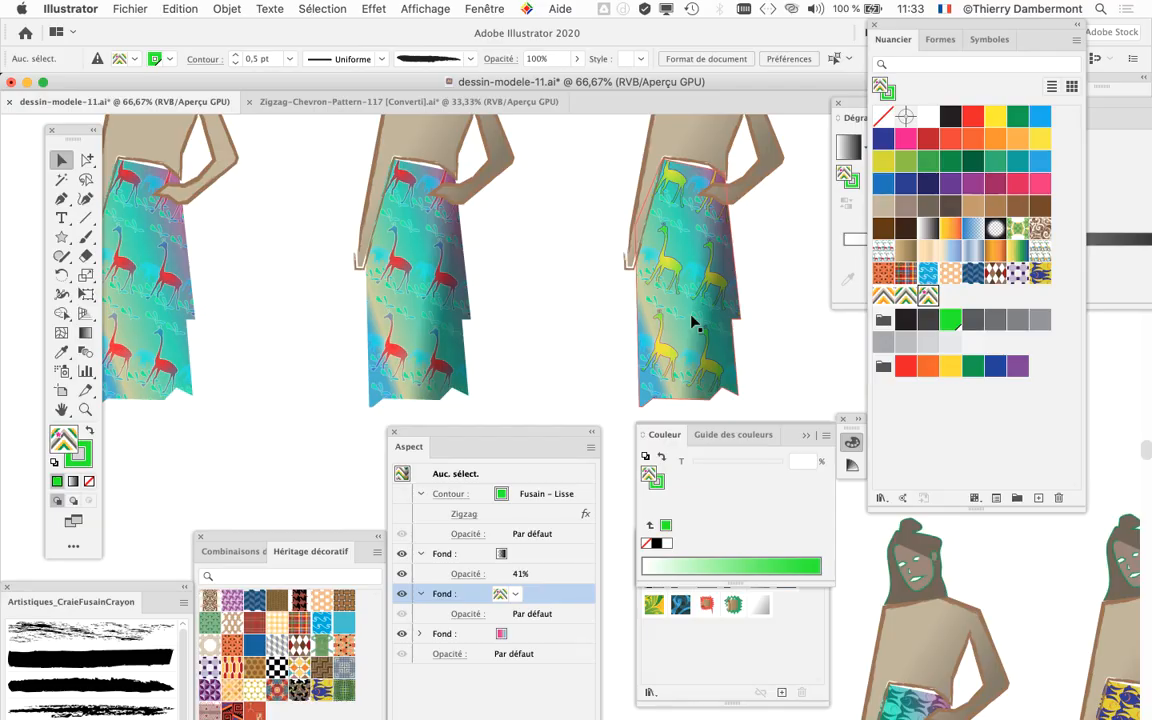
{"action": "scroll", "coordinate": [697, 322], "scroll_direction": "down", "scroll_amount": 2}
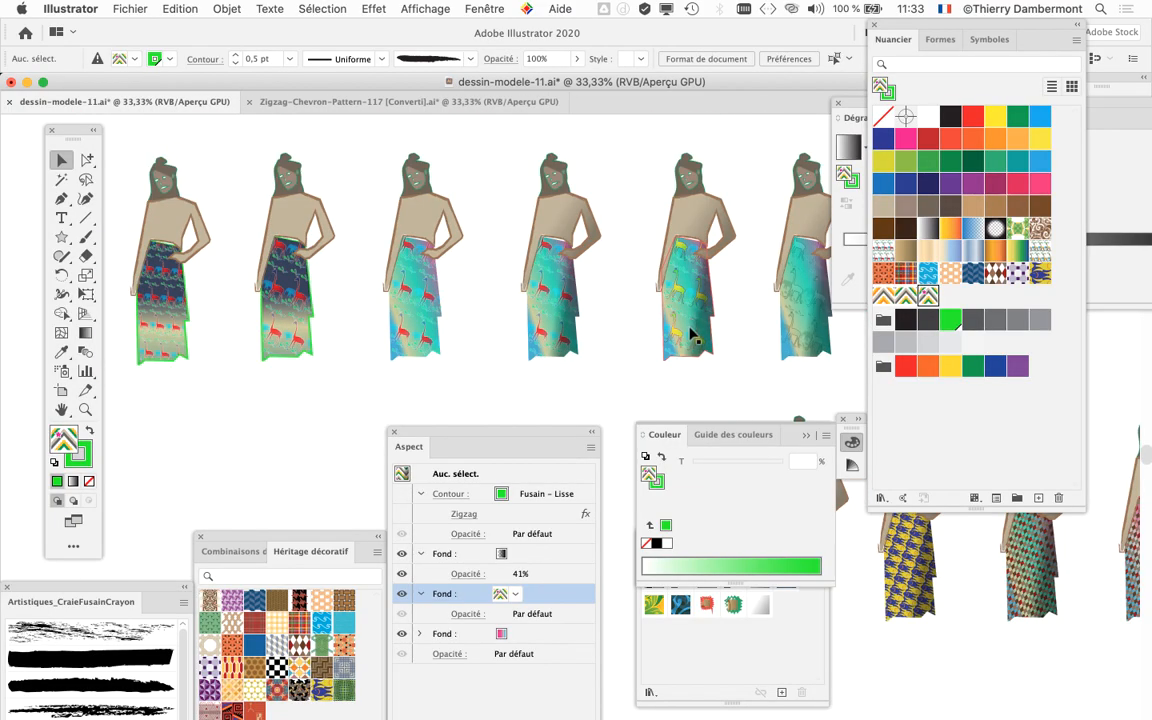
{"action": "scroll", "coordinate": [697, 337], "scroll_direction": "down", "scroll_amount": 1}
{"action": "left_click_drag", "start_coordinate": [689, 327], "coordinate": [363, 138]}
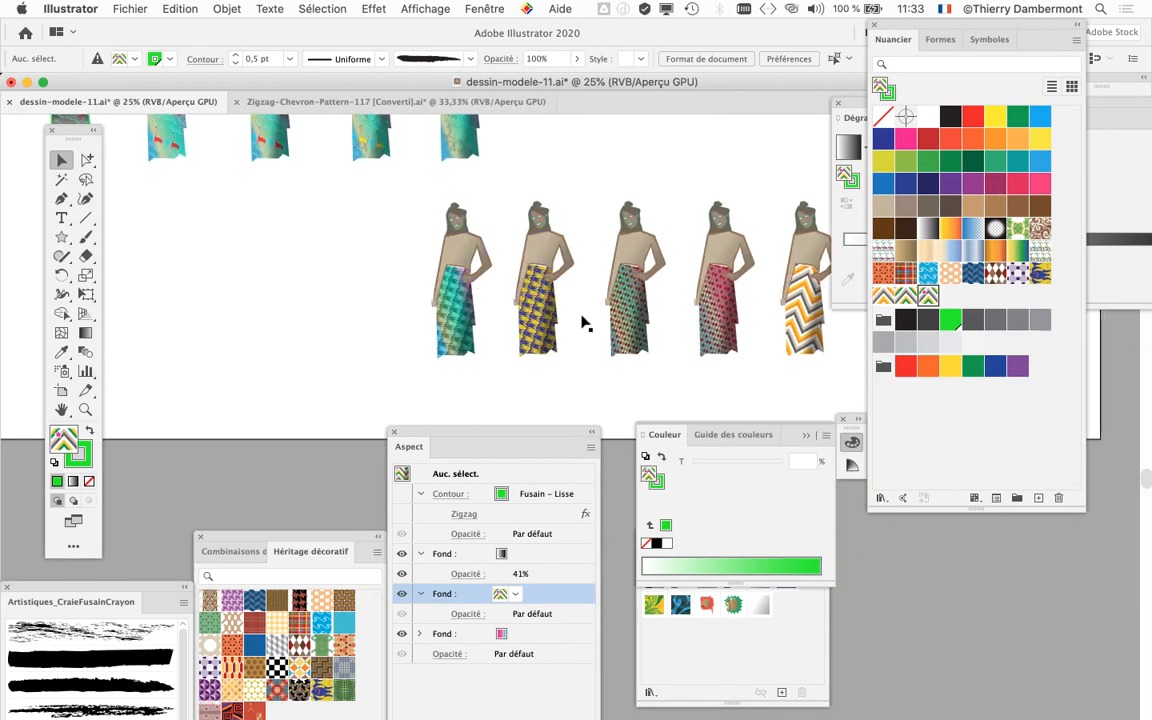
{"action": "left_click_drag", "start_coordinate": [779, 332], "coordinate": [499, 325]}
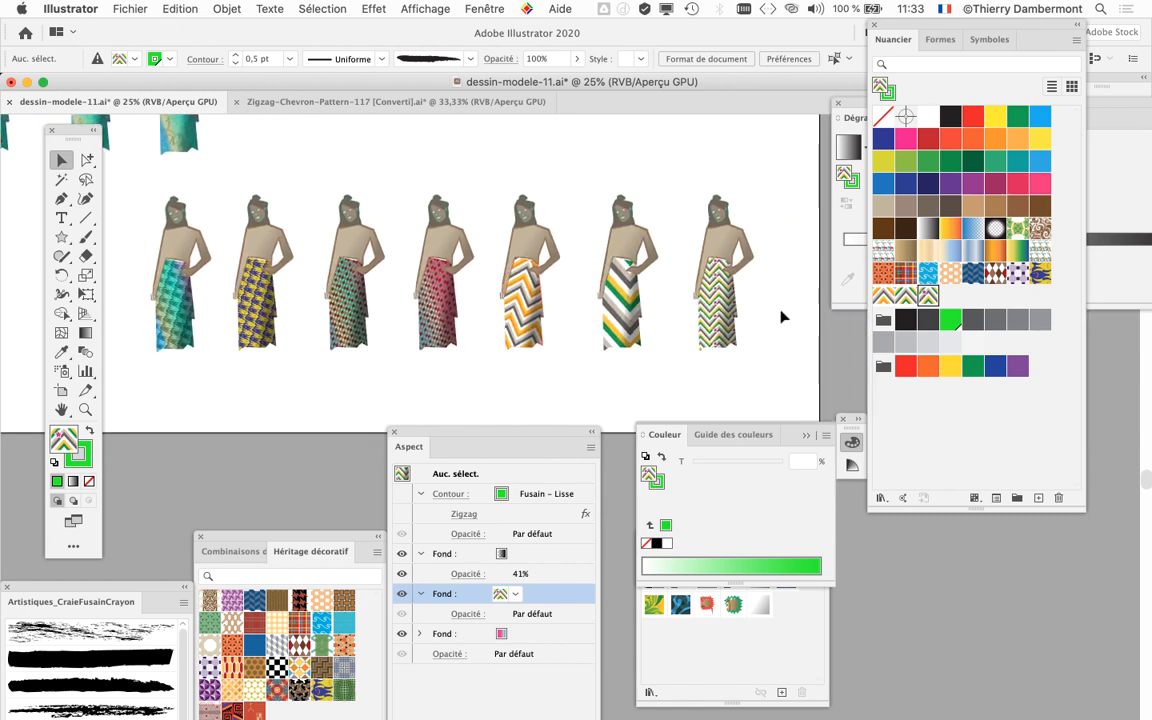
{"action": "scroll", "coordinate": [760, 318], "scroll_direction": "up", "scroll_amount": 6}
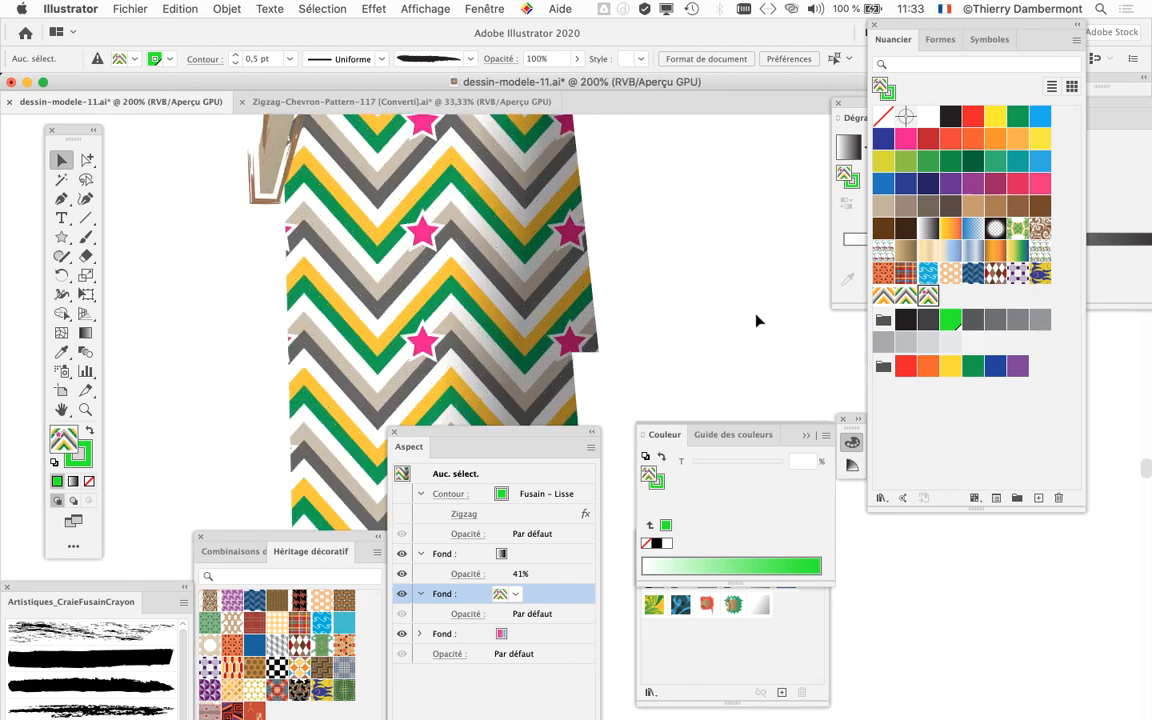
Save the document as a new Adobe Illustrator file named dessin-modele-12.ai in the same folder
{"action": "left_click", "coordinate": [130, 8]}
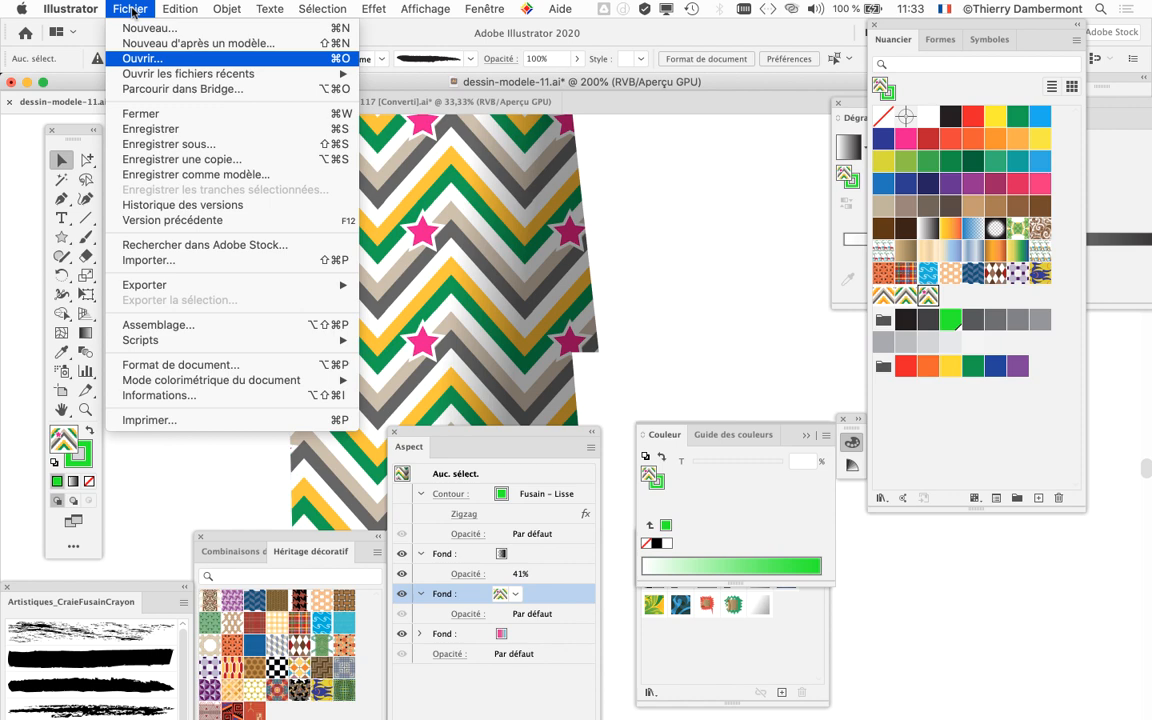
{"action": "left_click", "coordinate": [197, 145]}
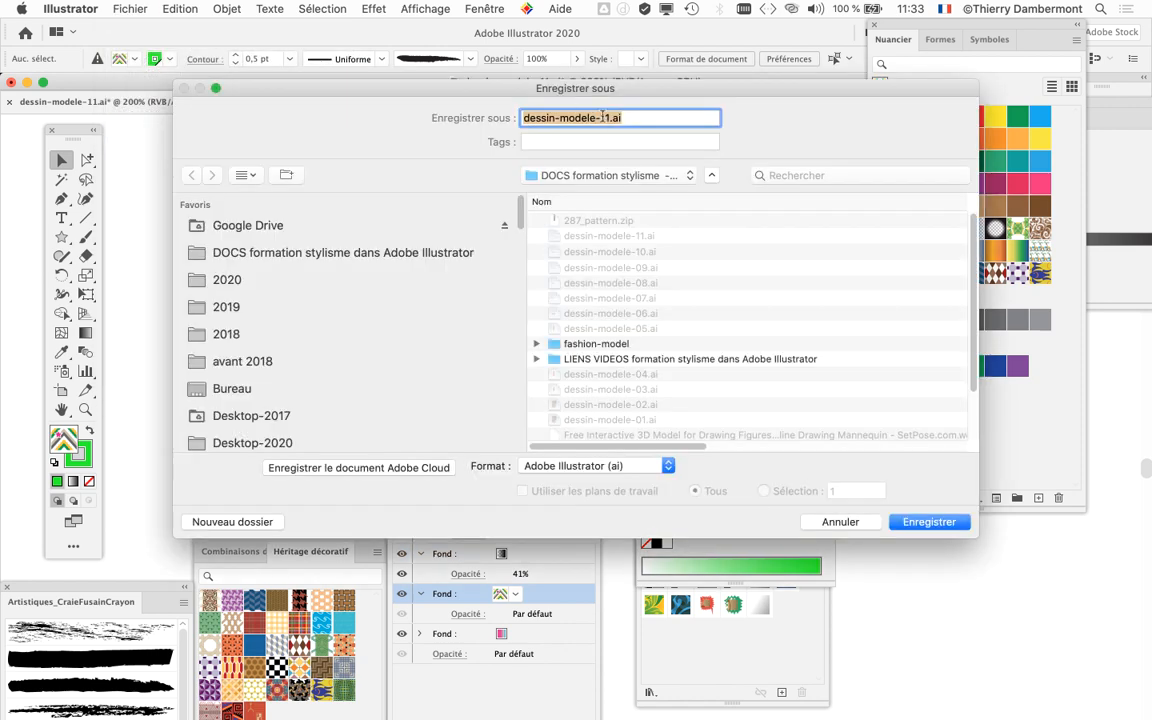
{"action": "left_click", "coordinate": [609, 120]}
{"action": "key", "text": "Return"}
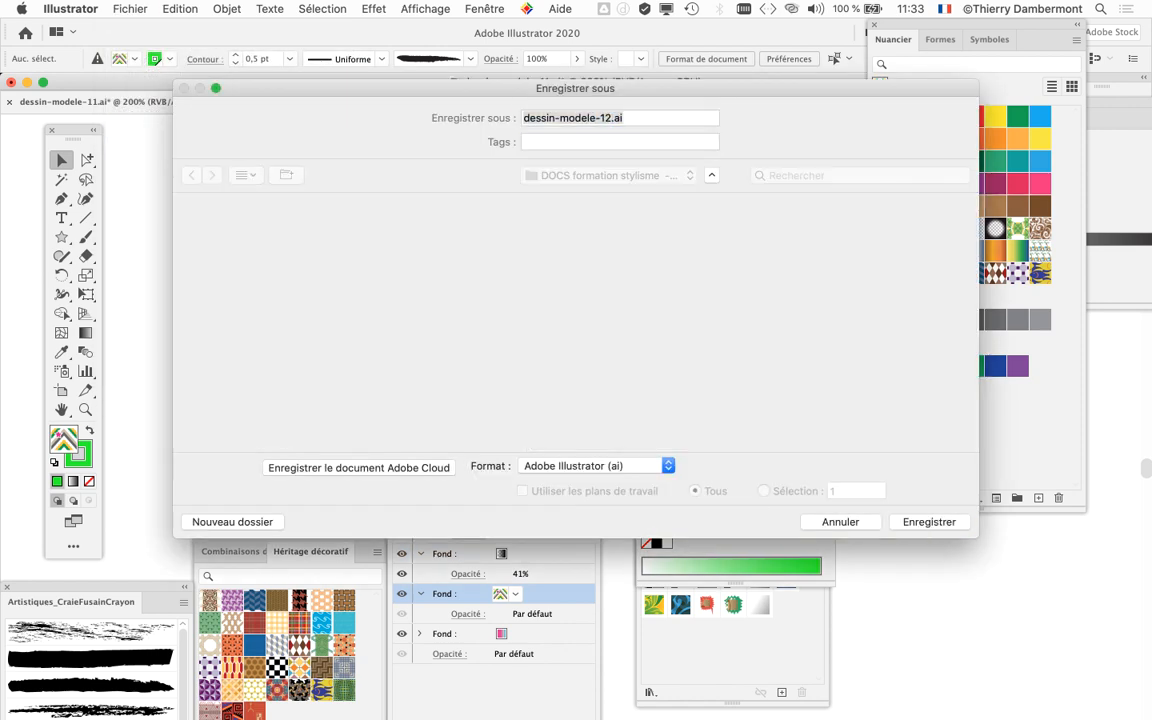